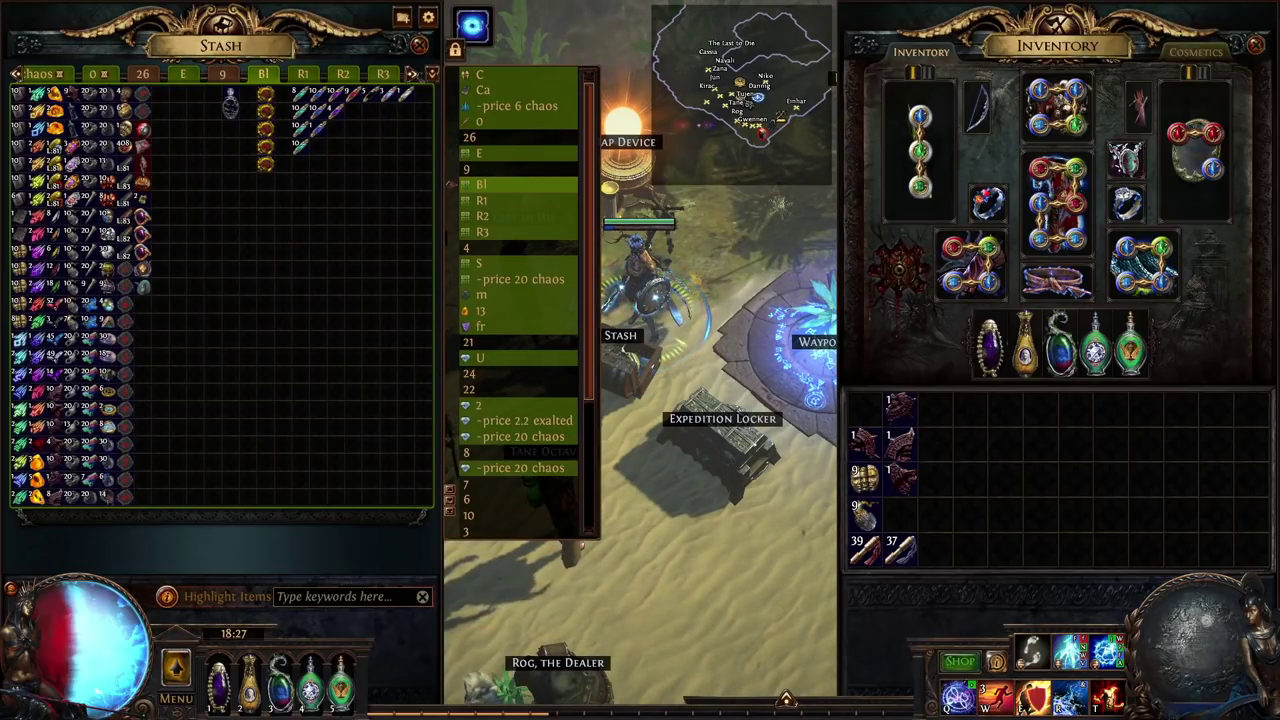
Switch to the Ravaged maps spreadsheet and check the quantity and price of the ravaged maps.
key(alt+Tab)
click(458, 311)
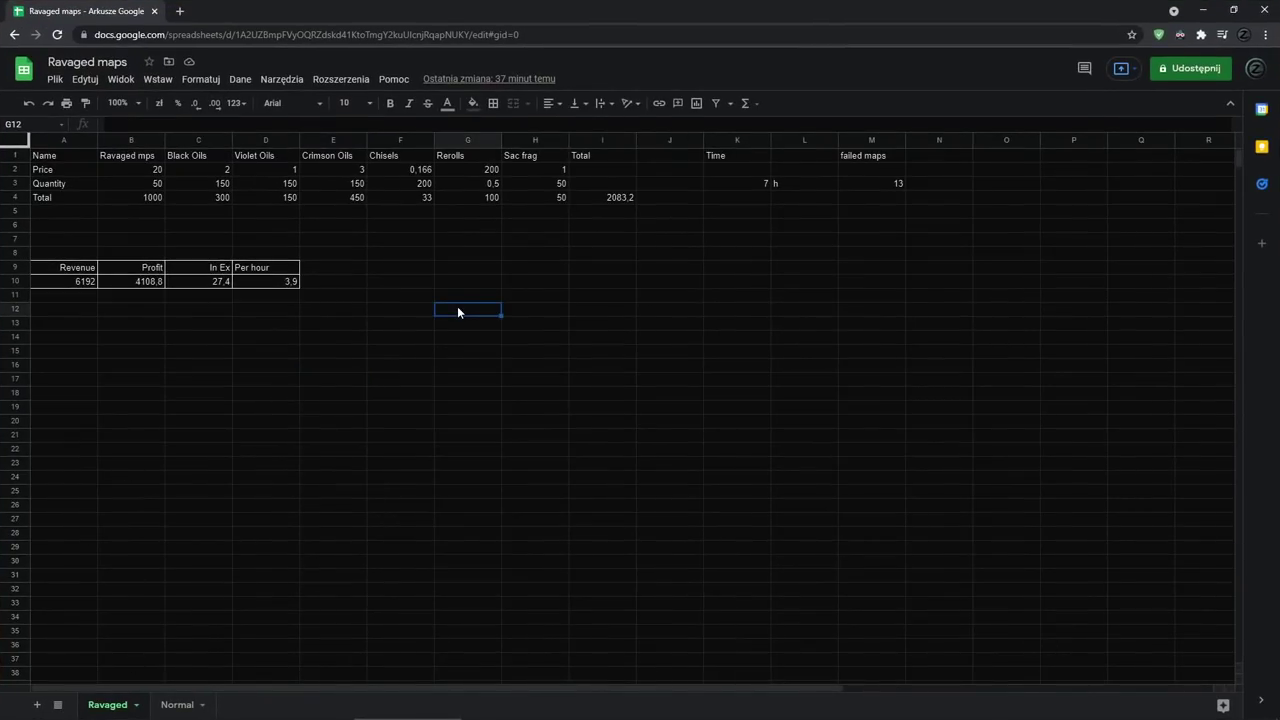
click(147, 186)
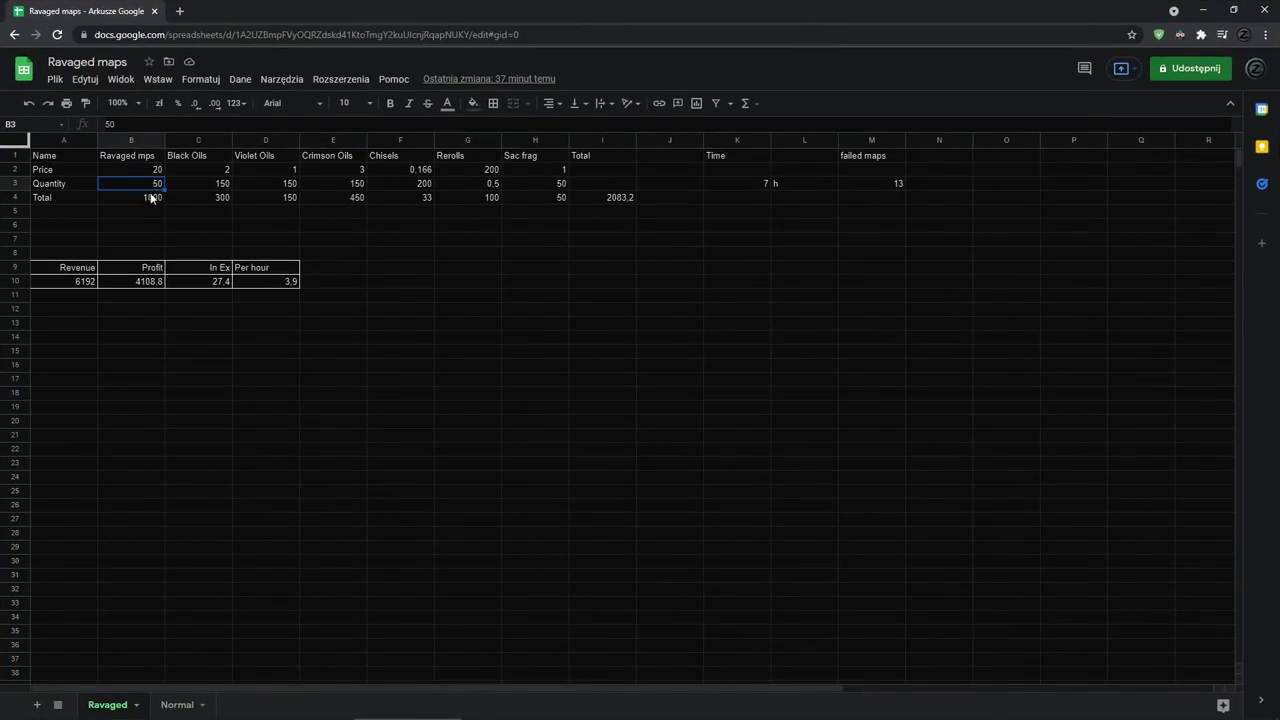
click(151, 172)
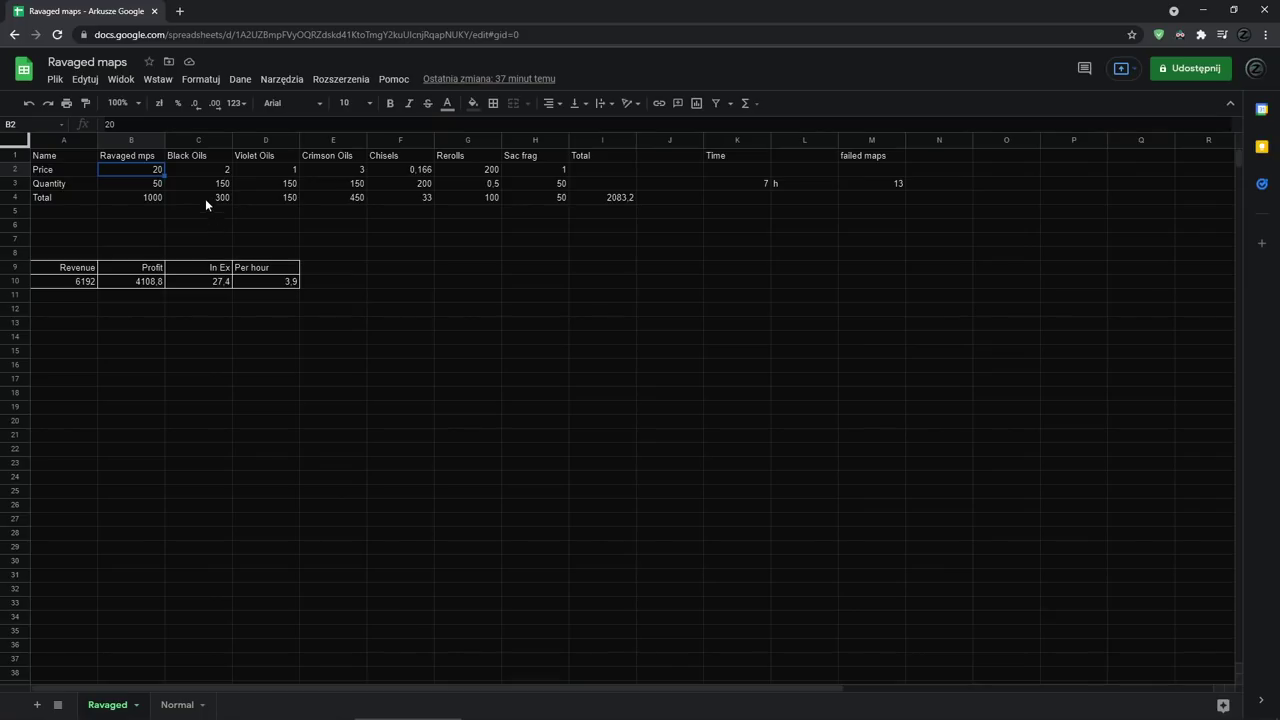
Review the prices, quantities and totals of the Black, Violet and Crimson Oils.
click(209, 168)
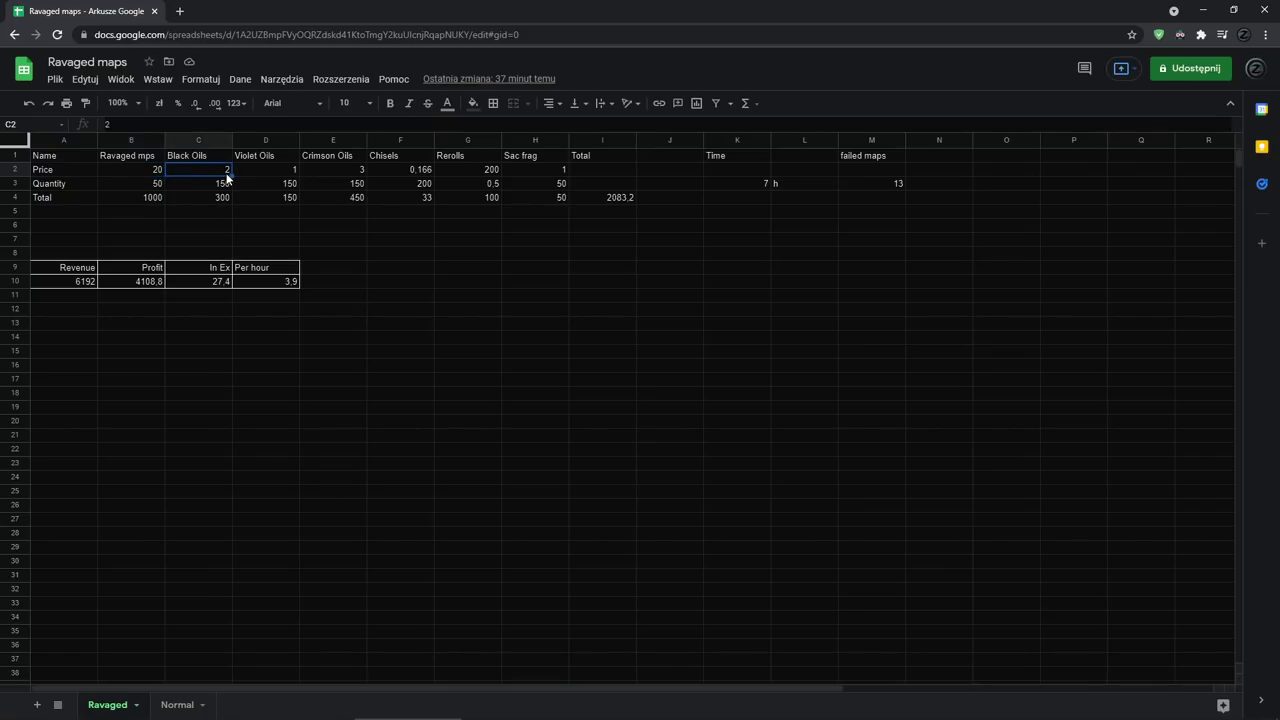
click(266, 172)
click(338, 168)
click(218, 172)
shift+click(355, 172)
click(336, 197)
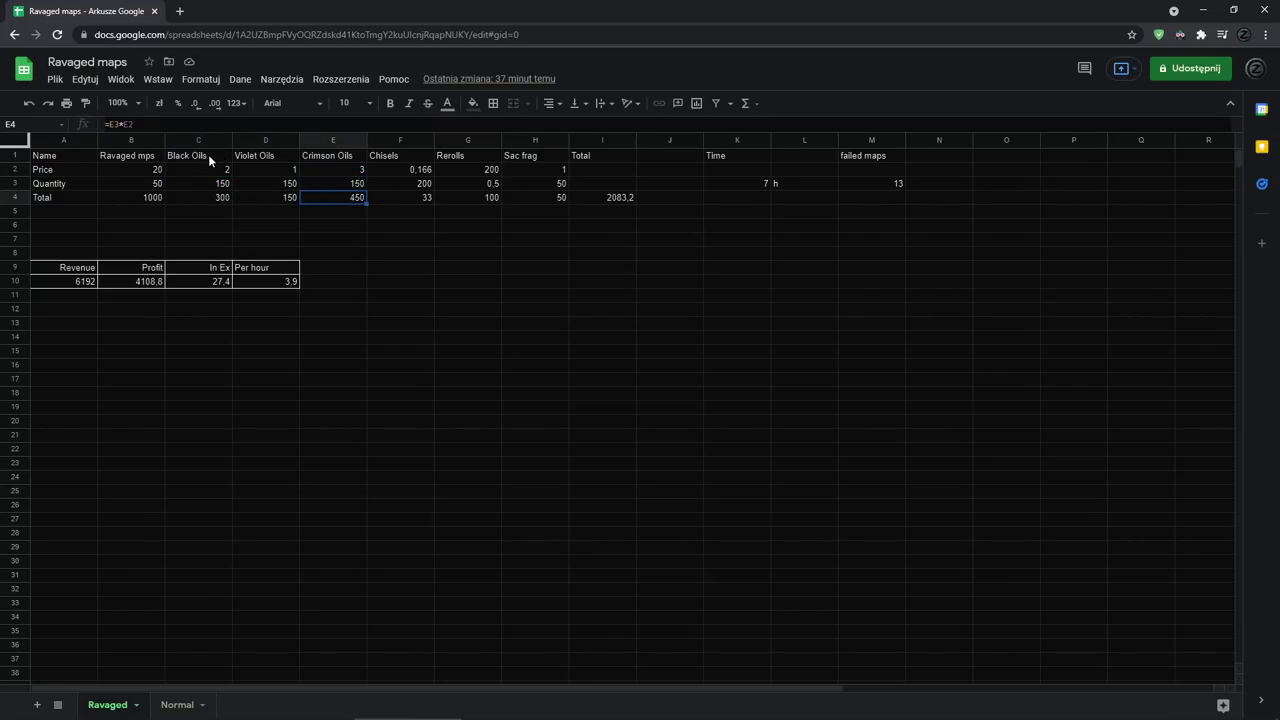
click(208, 156)
shift+click(338, 156)
click(211, 182)
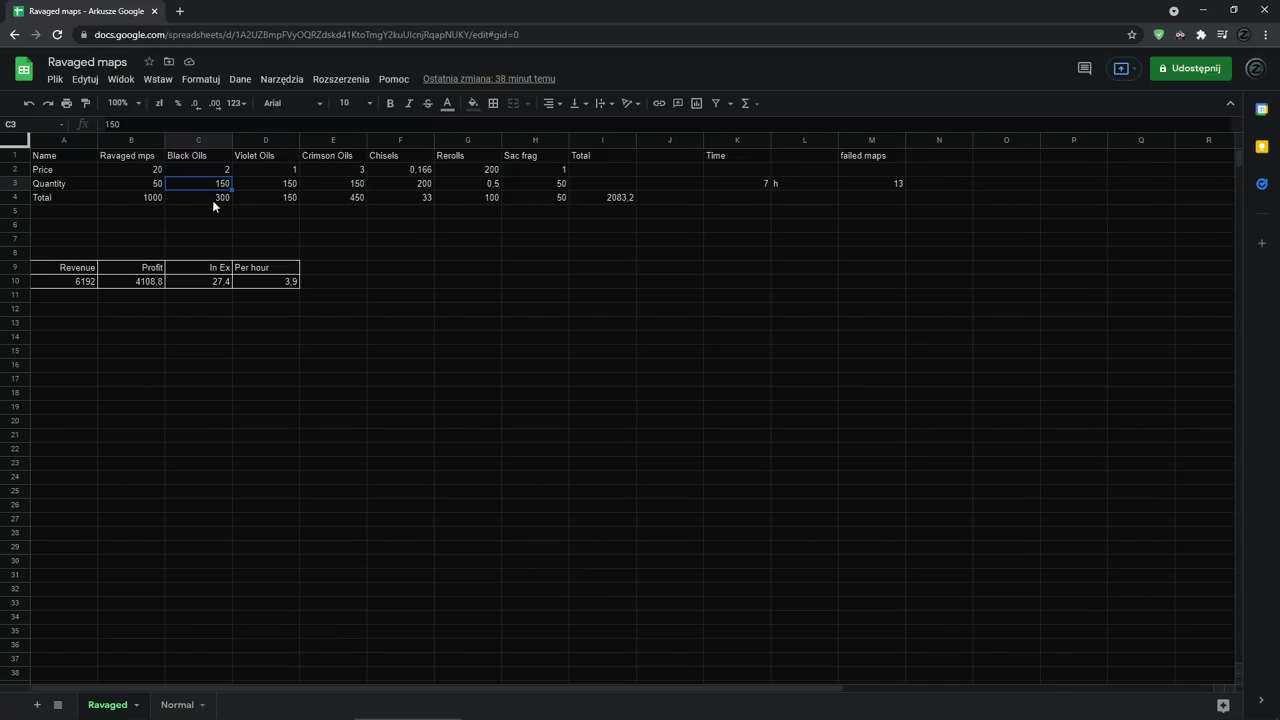
click(217, 200)
shift+click(351, 197)
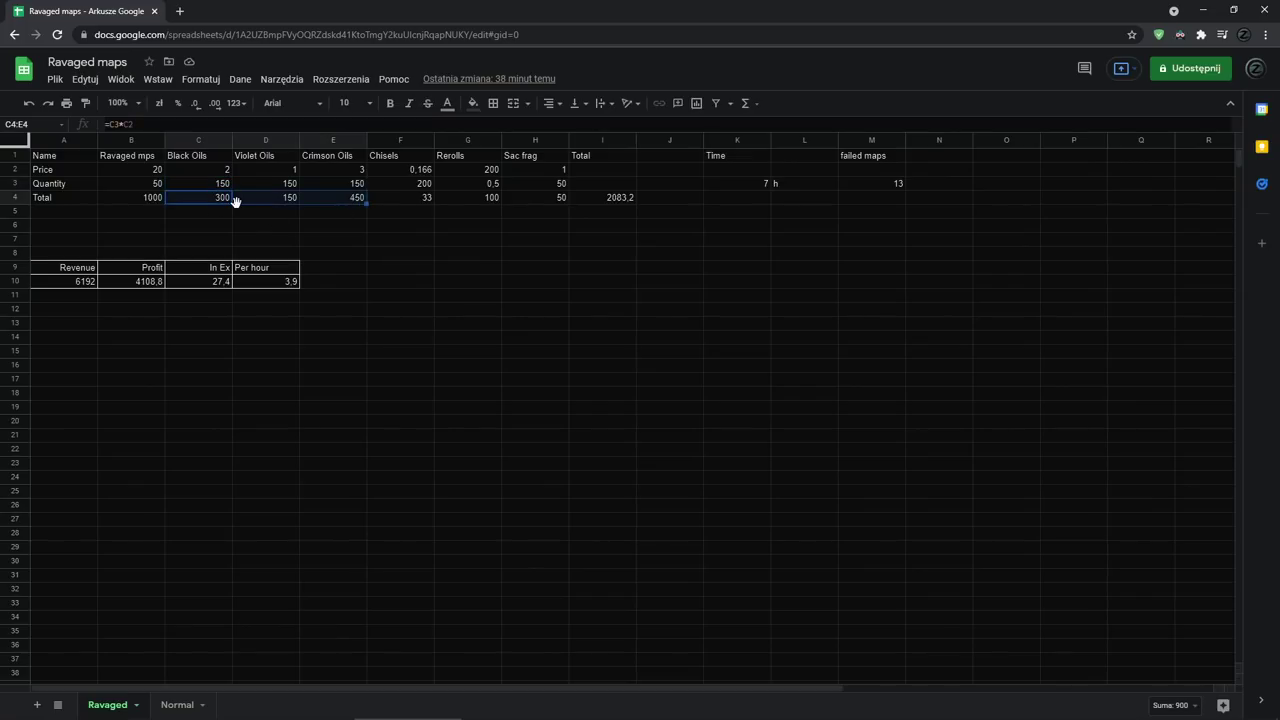
Review the chisel price, the Rerolls and Sac frag costs, and the number of failed maps.
click(419, 171)
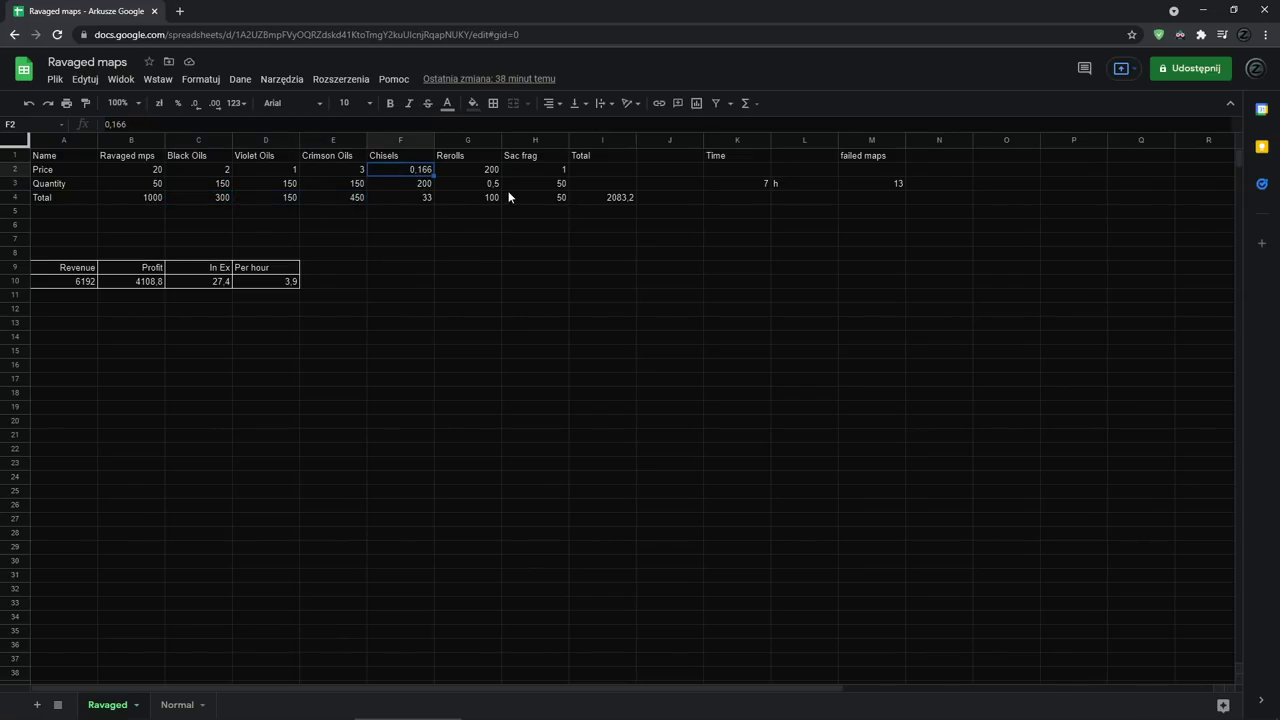
click(490, 171)
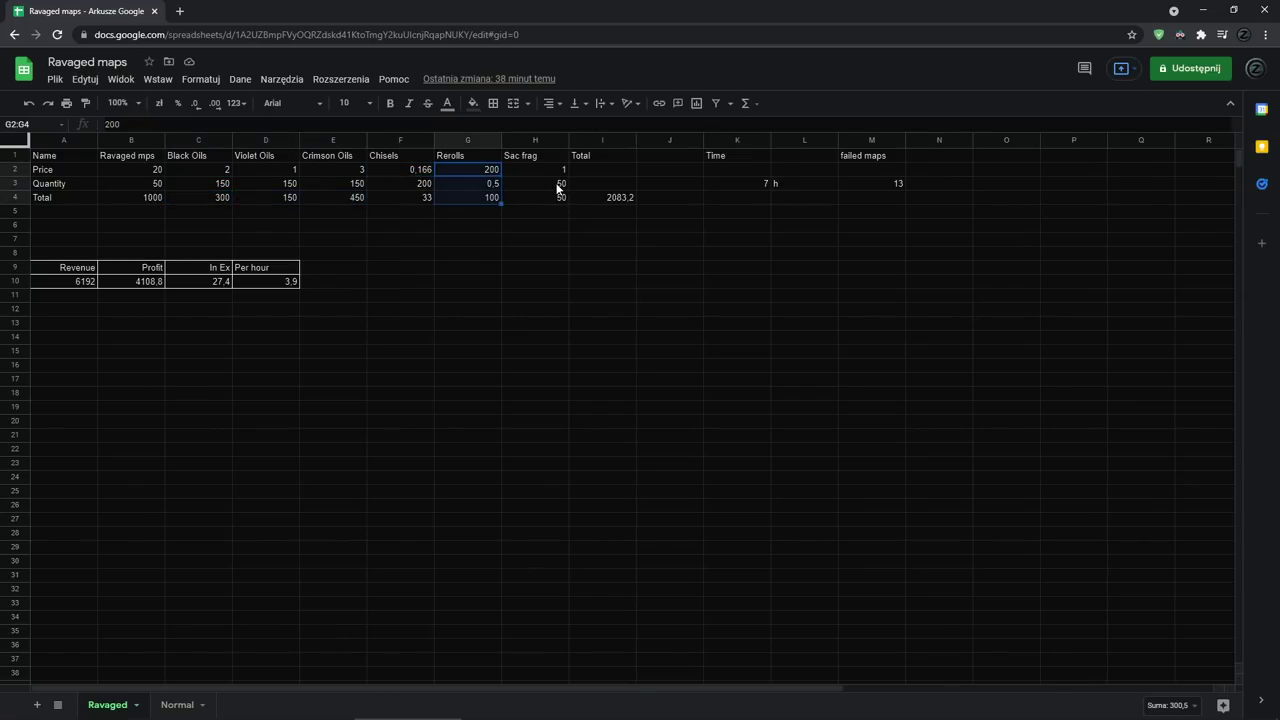
drag(545, 170, 551, 196)
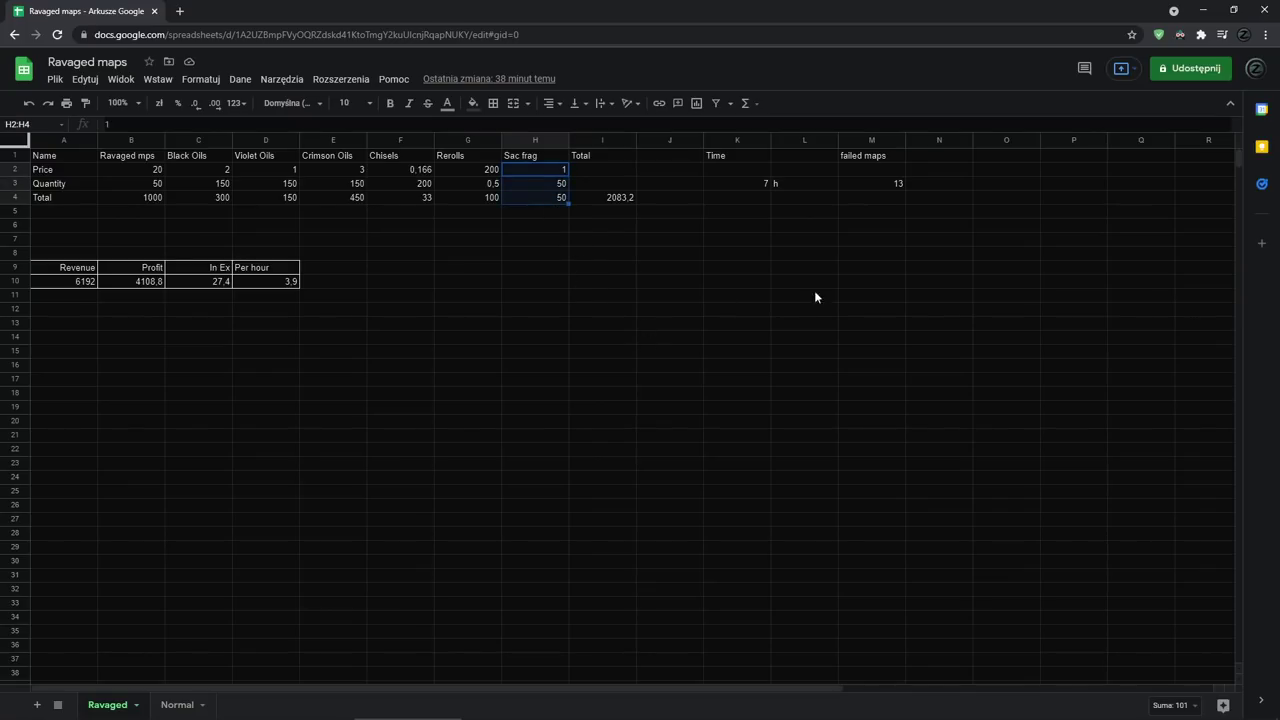
click(859, 184)
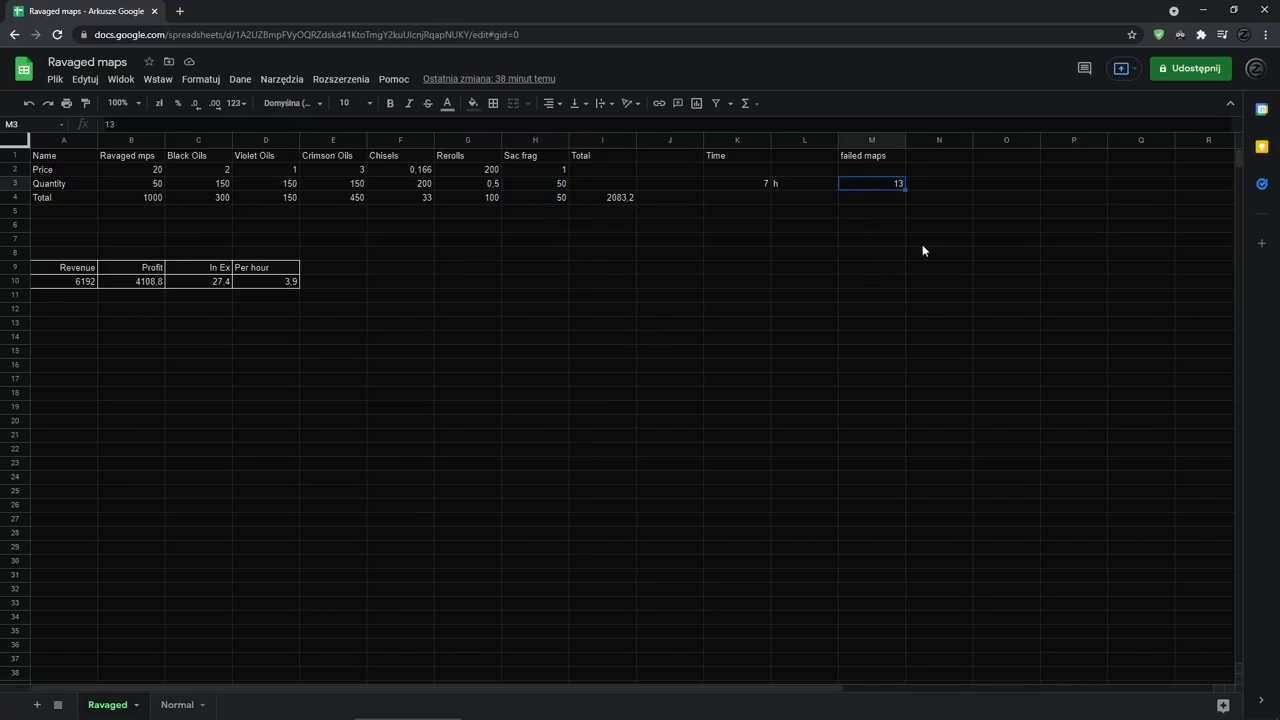
click(884, 196)
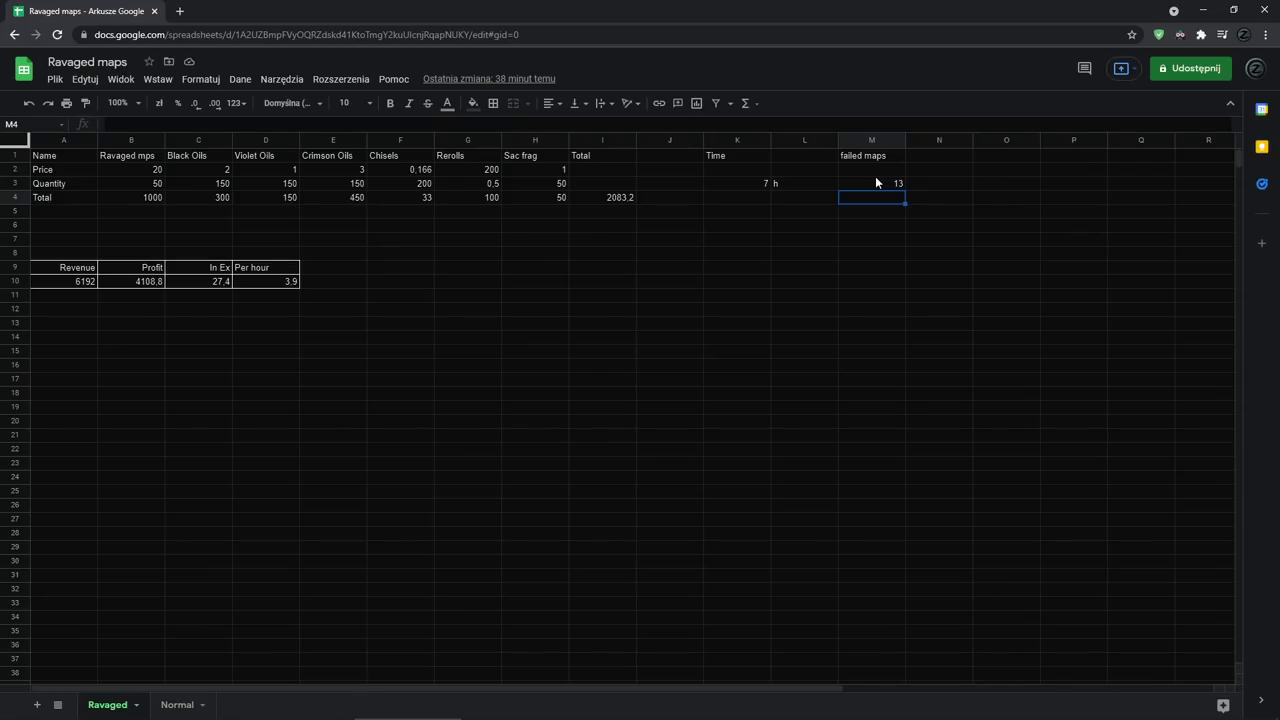
click(867, 169)
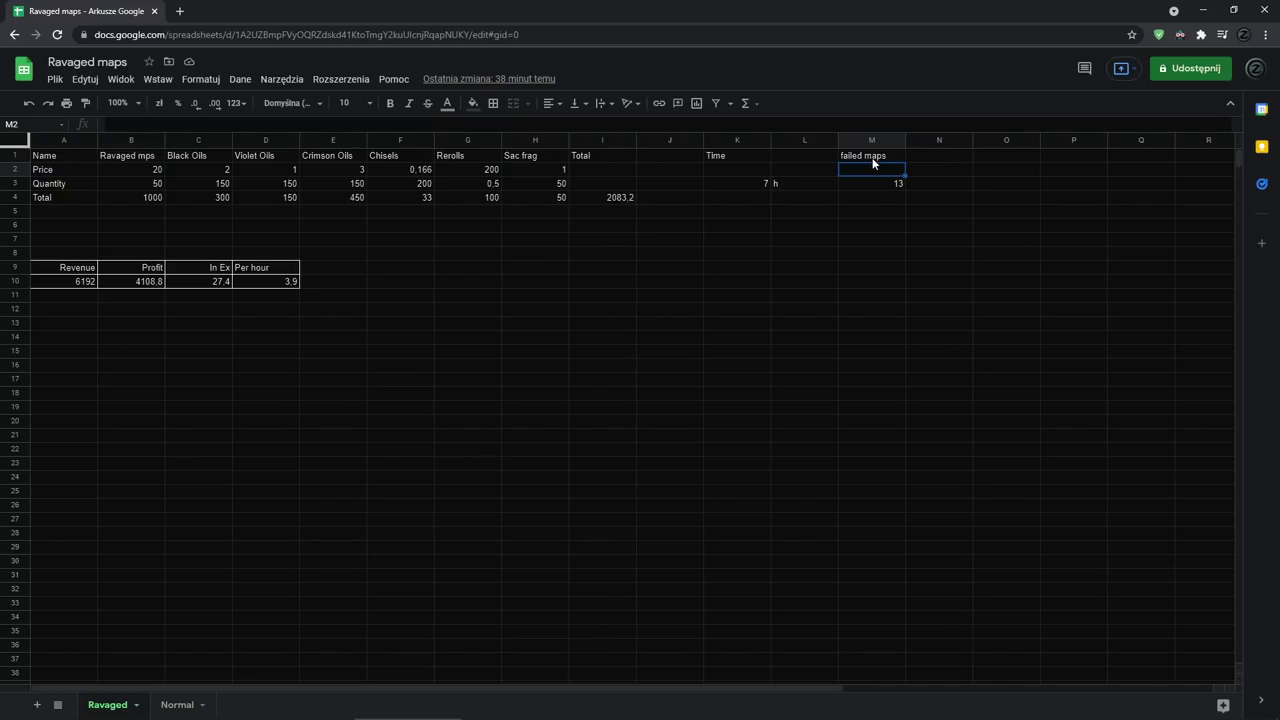
click(871, 225)
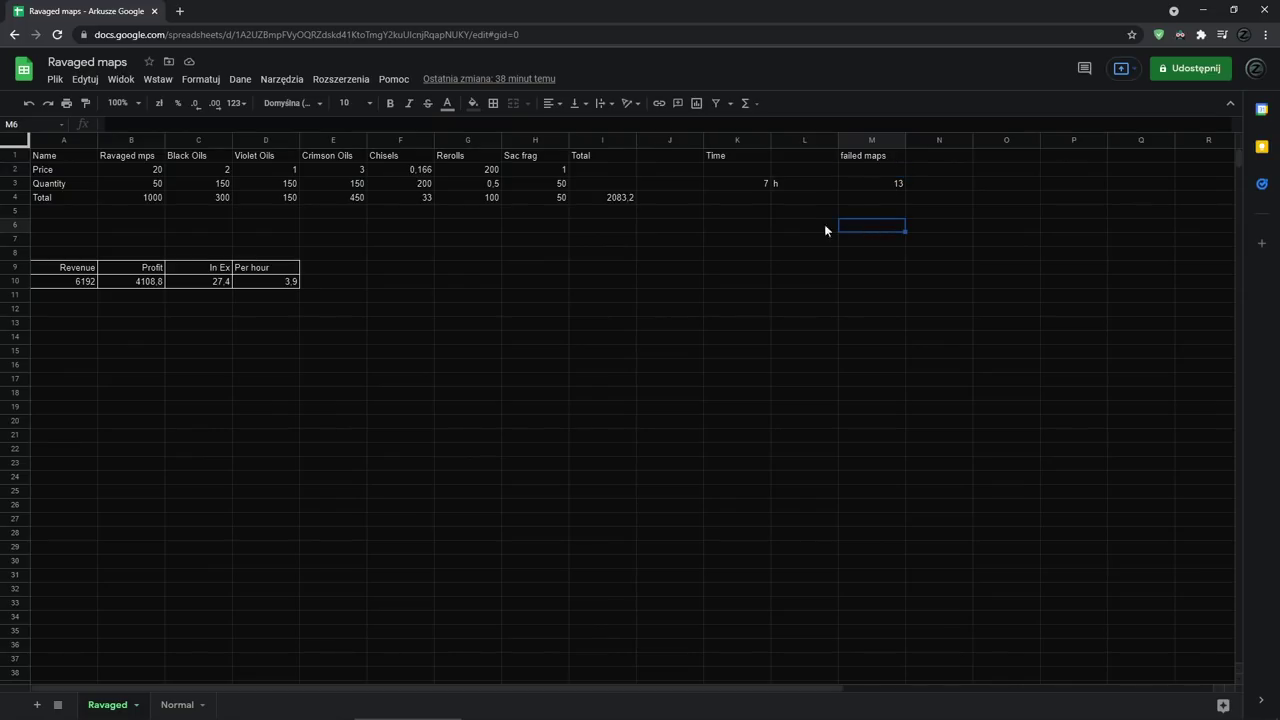
Inspect the Revenue value, switch to the game to view the stash loot, and return to the spreadsheet.
click(91, 256)
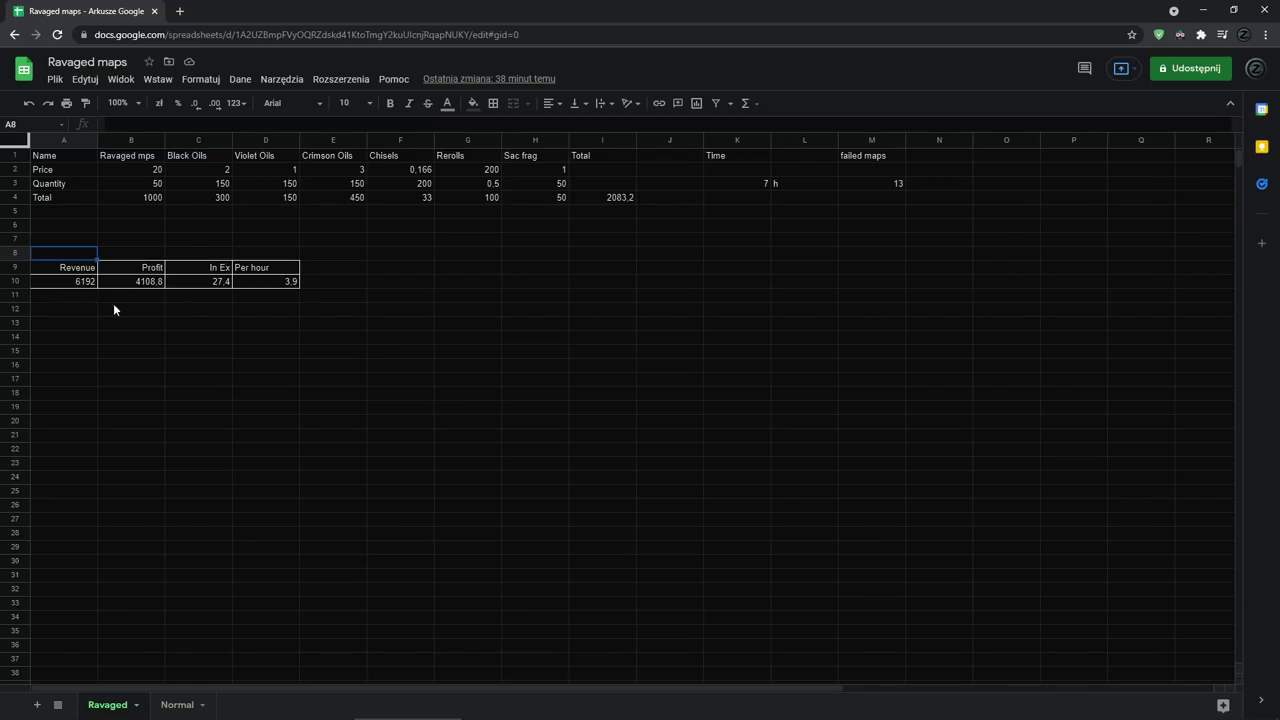
click(56, 282)
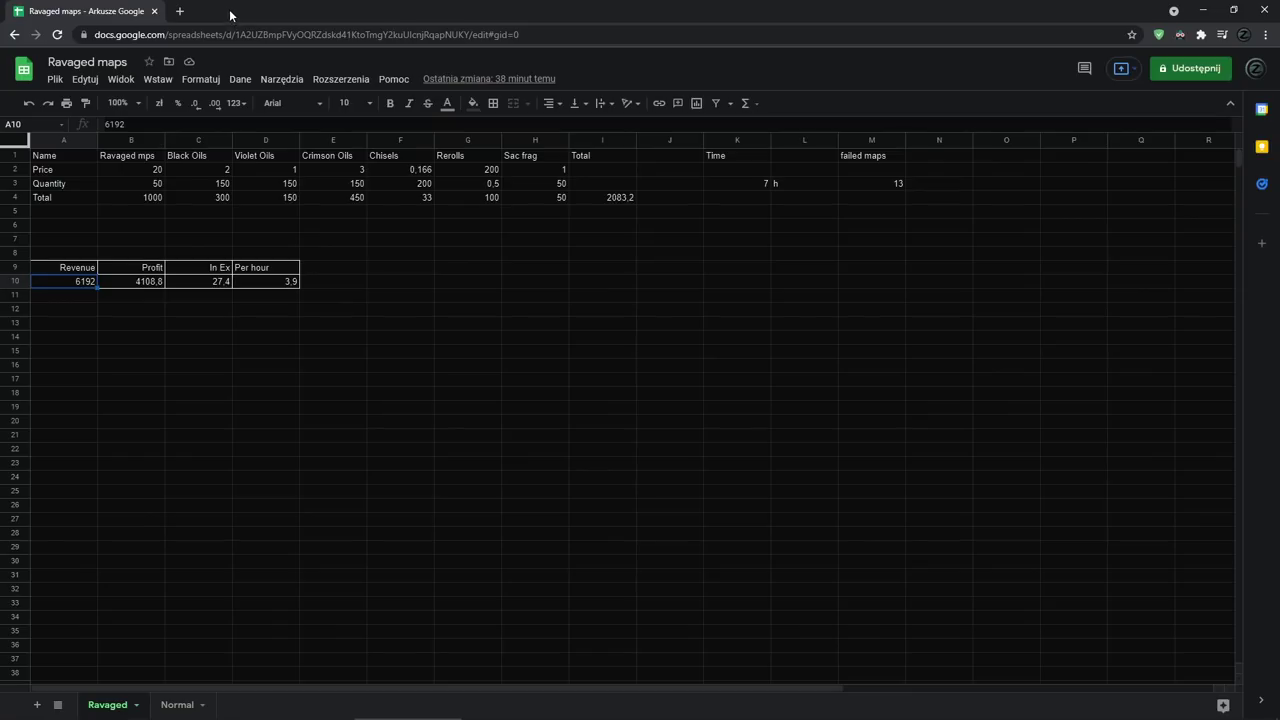
key(alt+Tab)
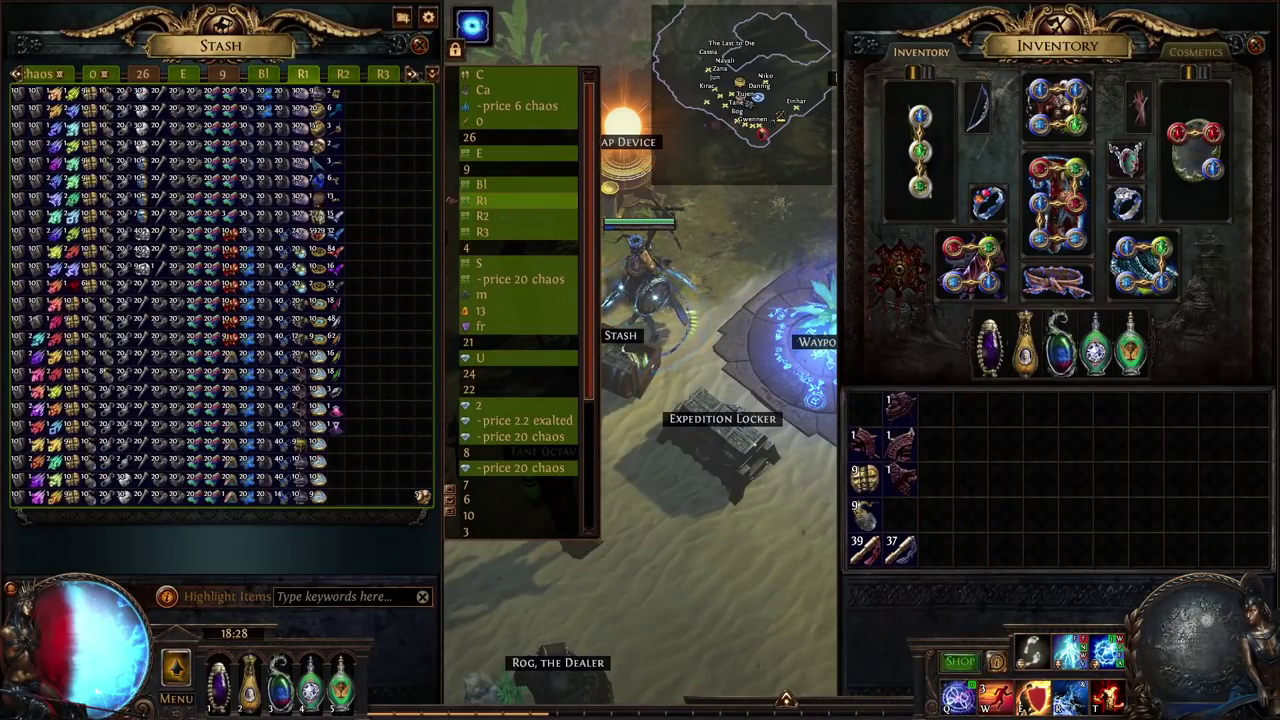
key(alt+Tab)
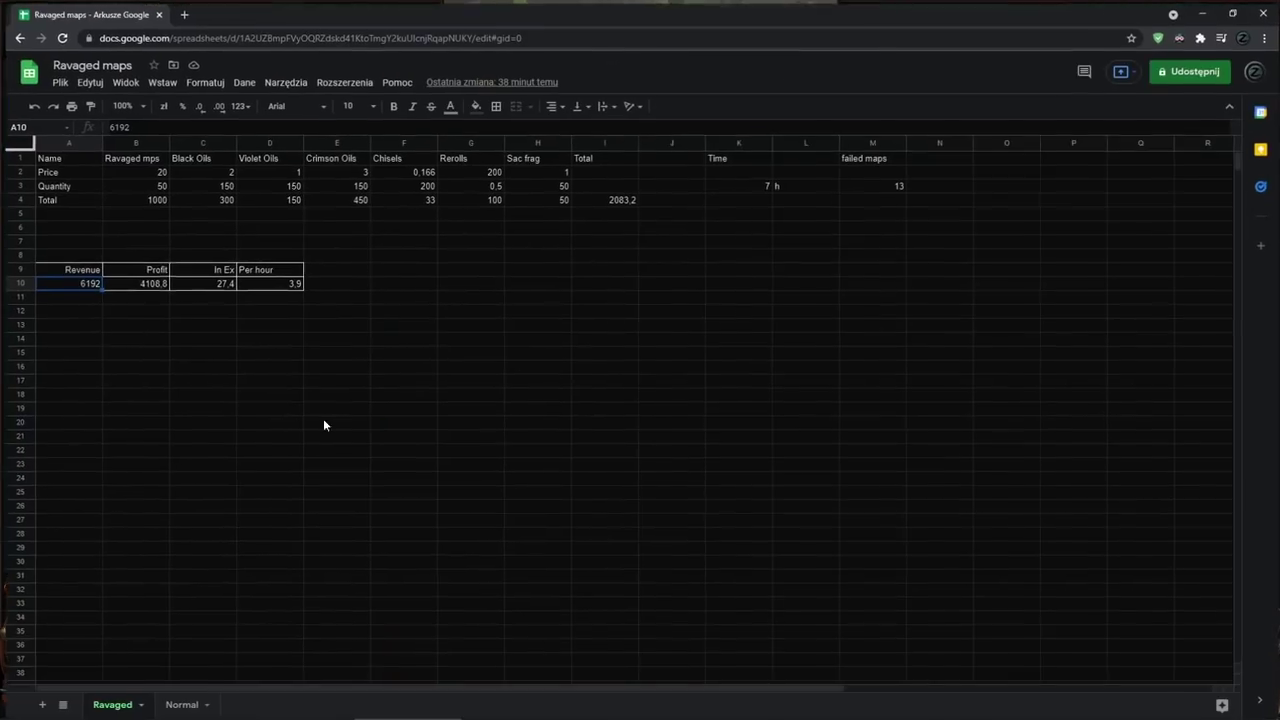
Examine how profit, its value in exalted and the hourly profit derive from the total cost and the run time.
click(137, 286)
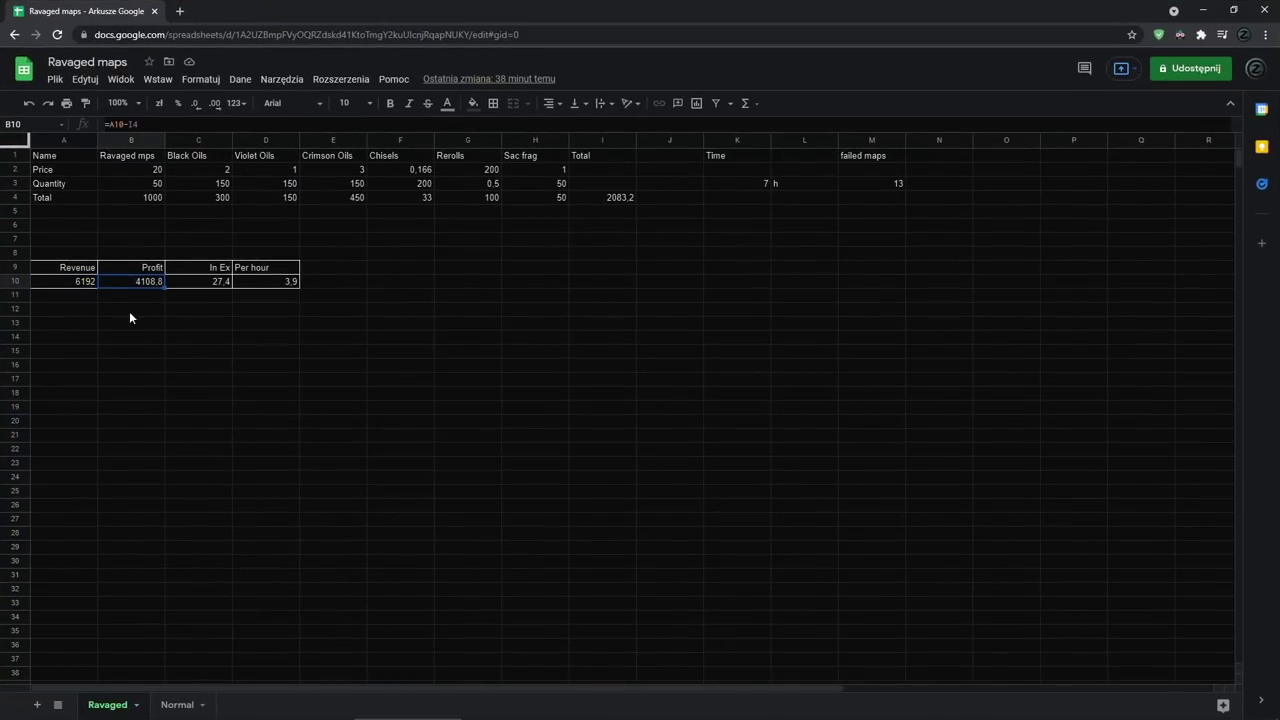
click(610, 198)
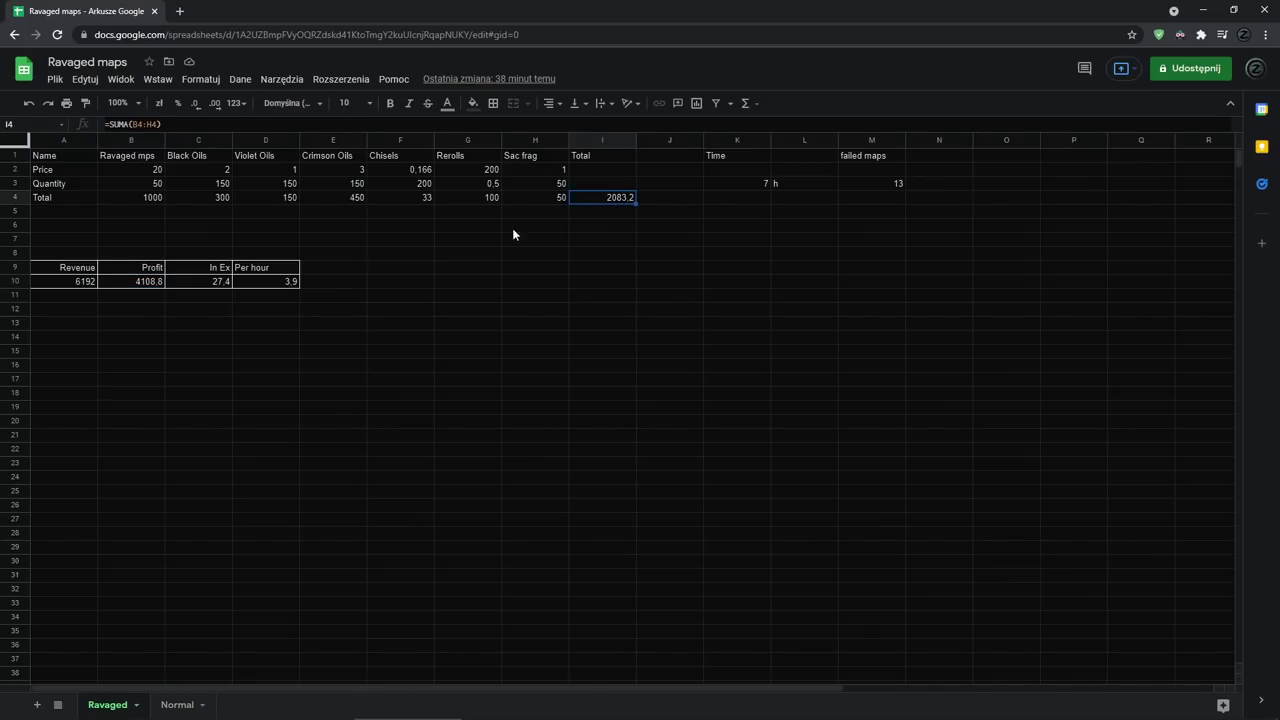
click(151, 286)
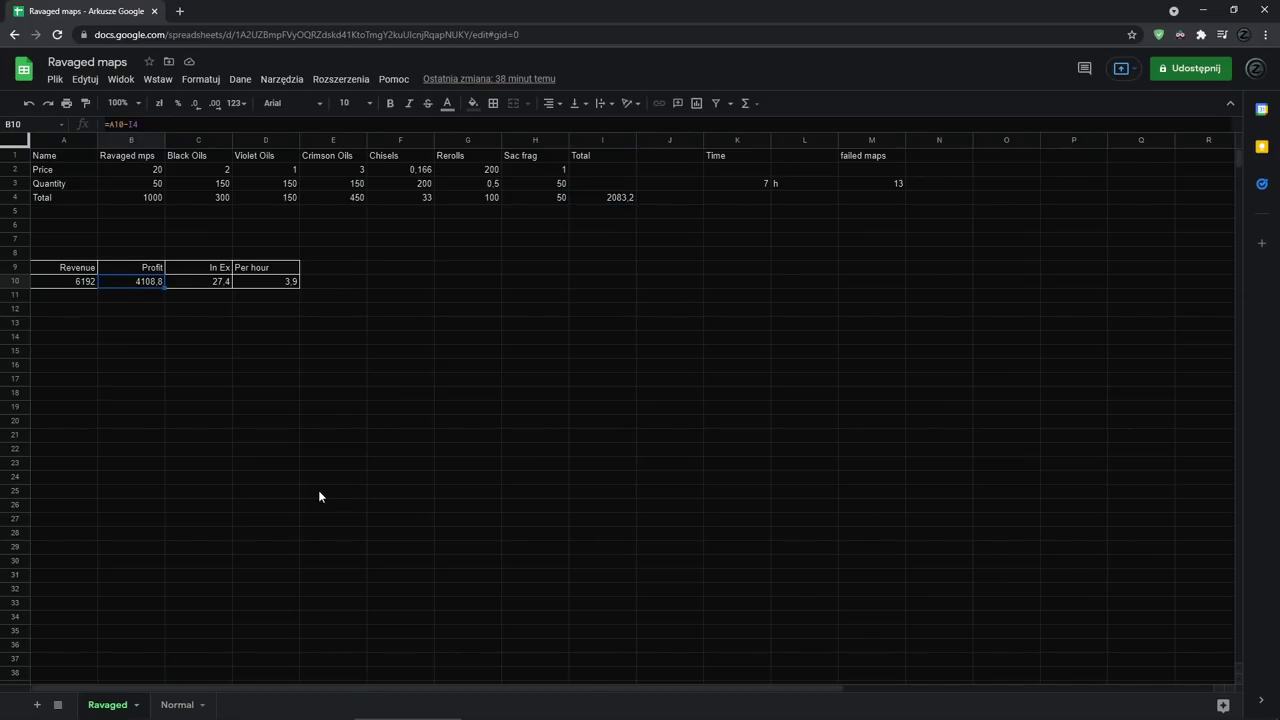
click(213, 285)
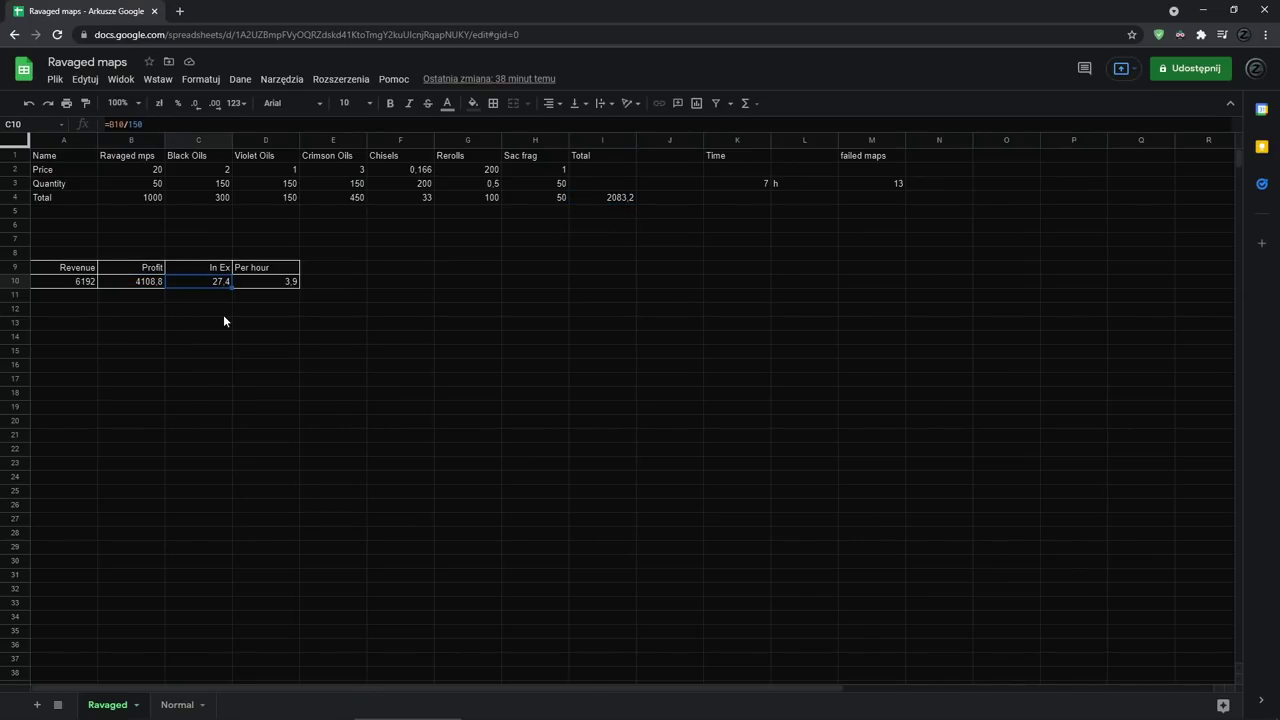
click(755, 184)
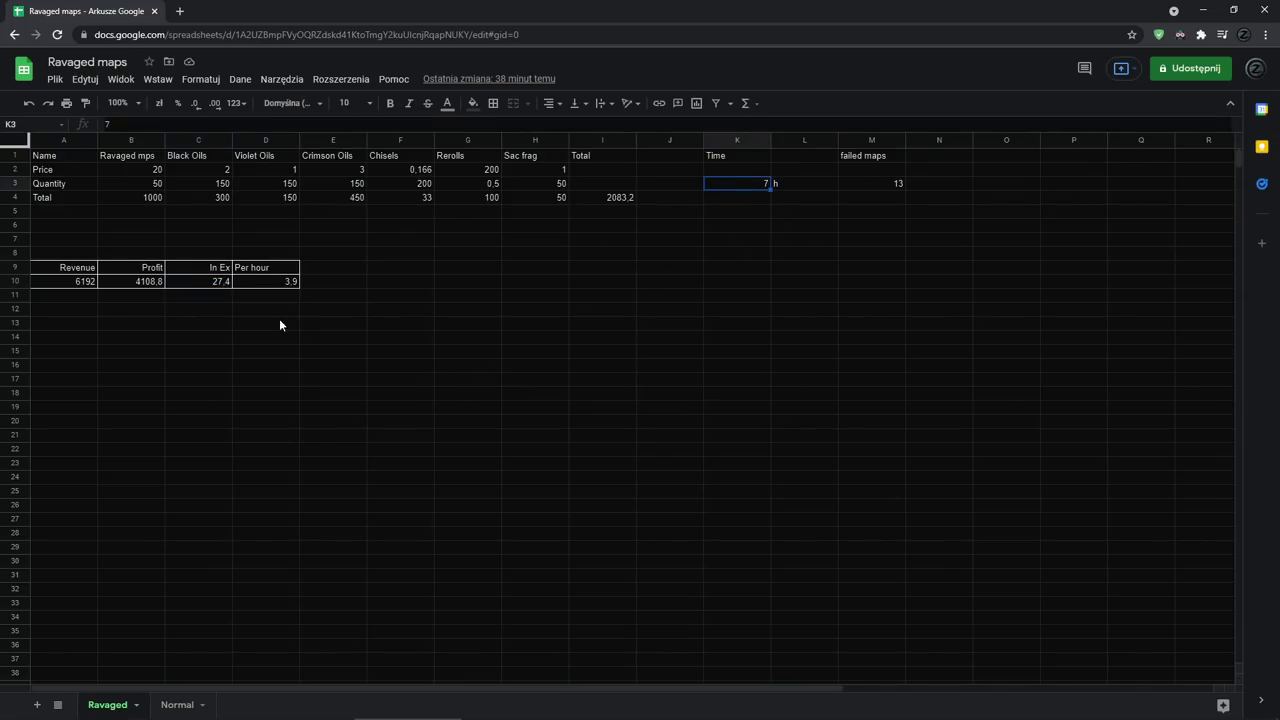
click(268, 282)
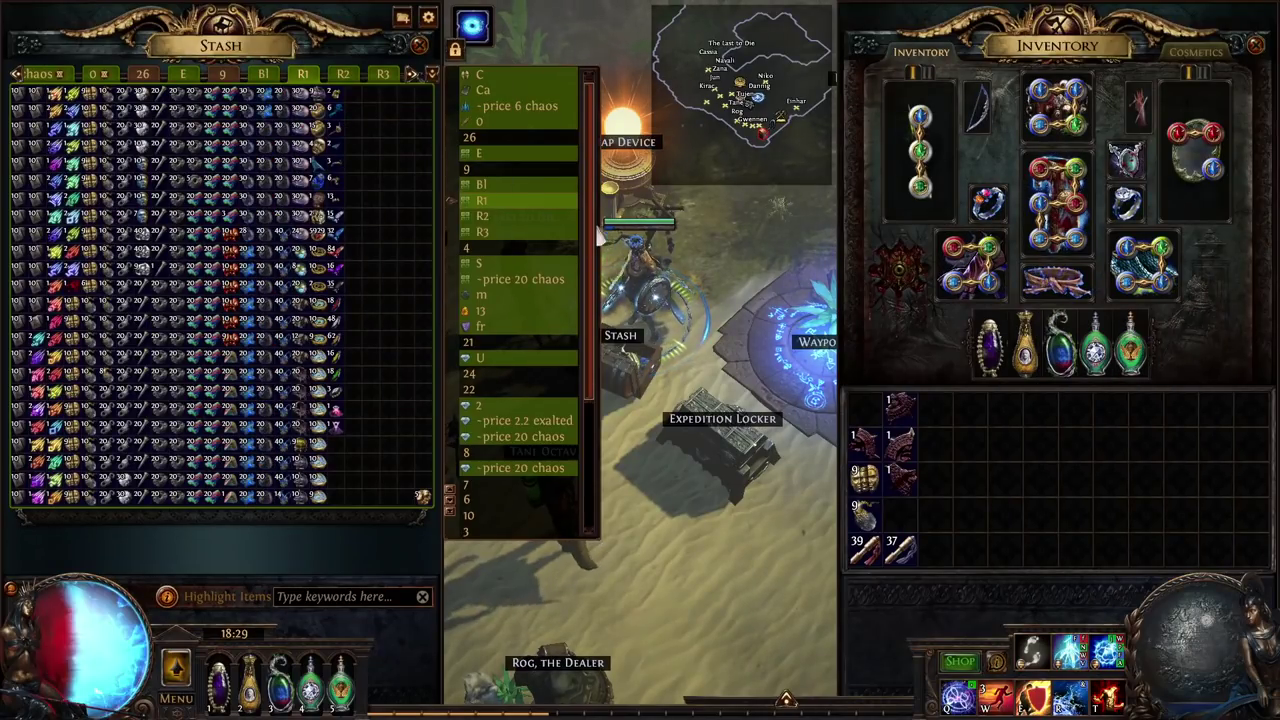
Look through the loot in the game's stash tabs R2, R3, R1 and Bl.
click(510, 216)
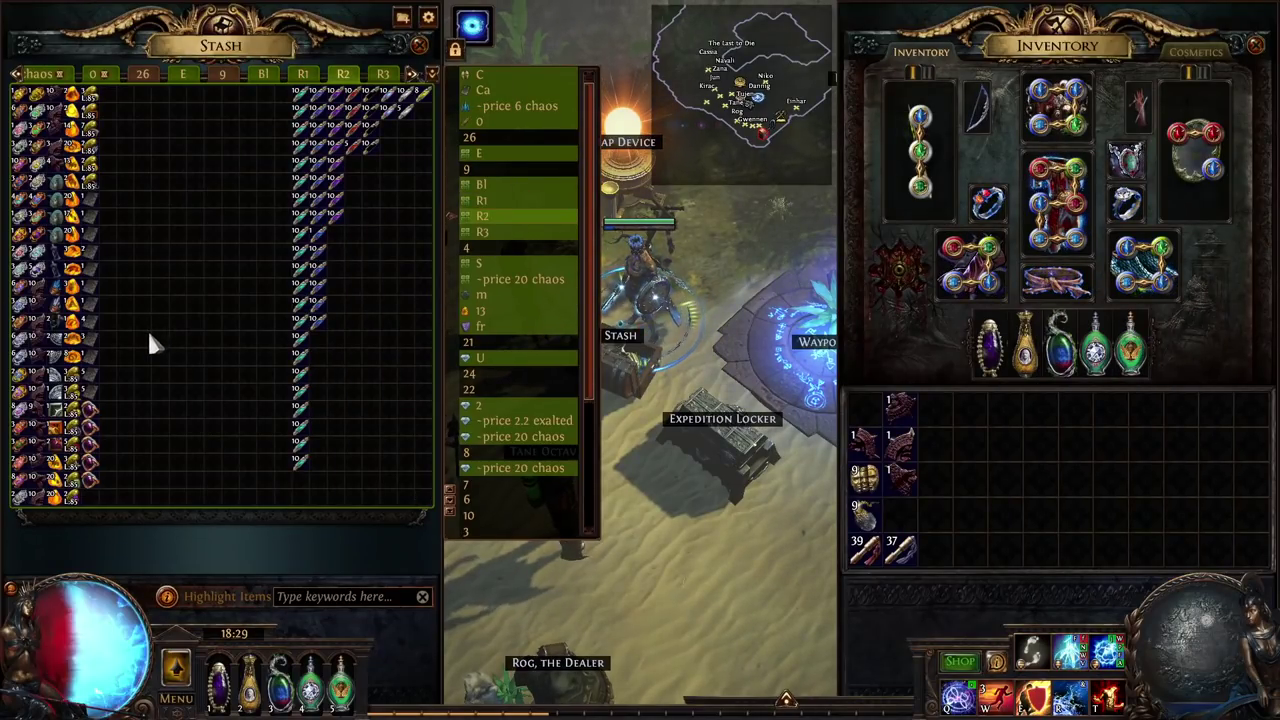
click(505, 232)
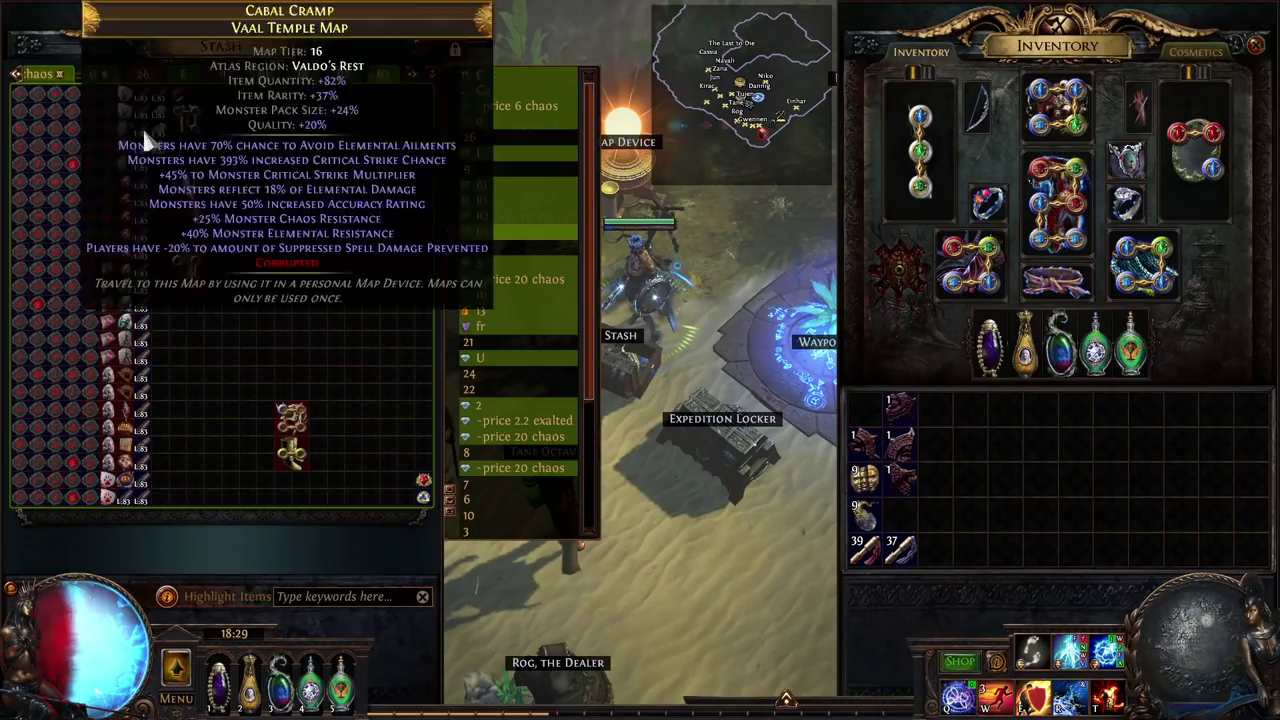
click(513, 218)
click(509, 200)
click(490, 186)
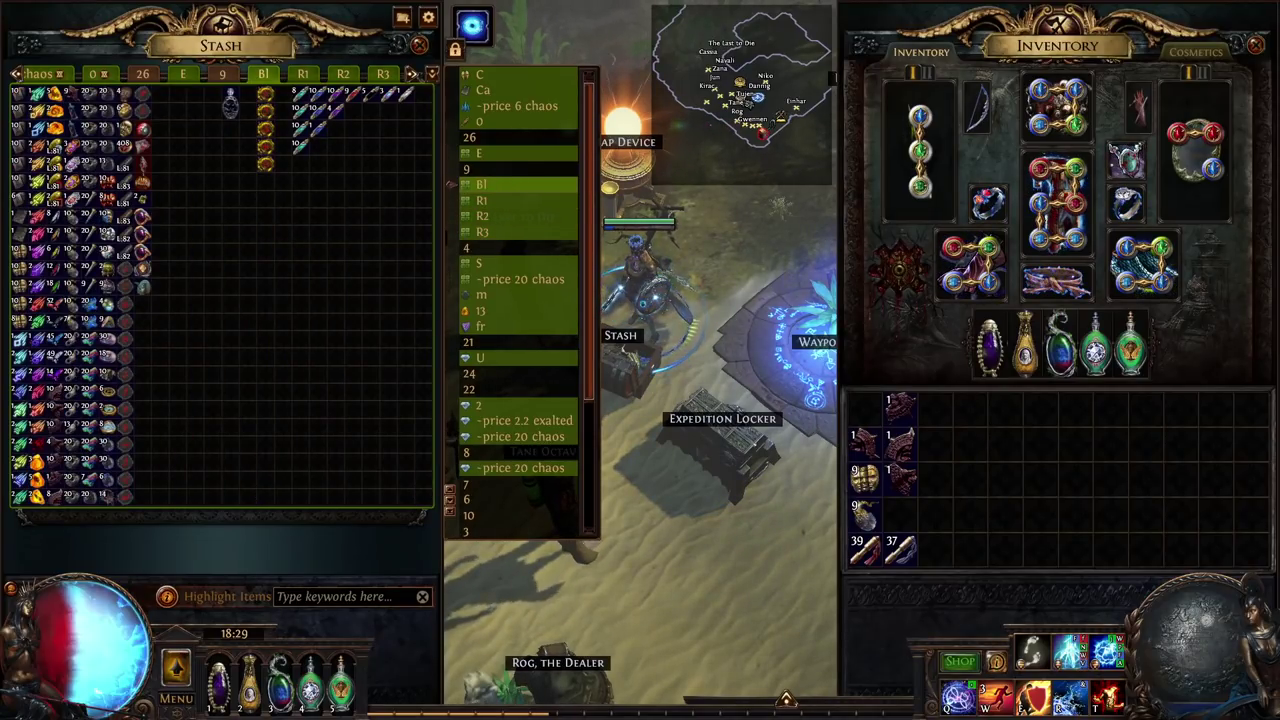
Switch back to the spreadsheet and set the Ravaged maps quantity to 37.
key(alt+Tab)
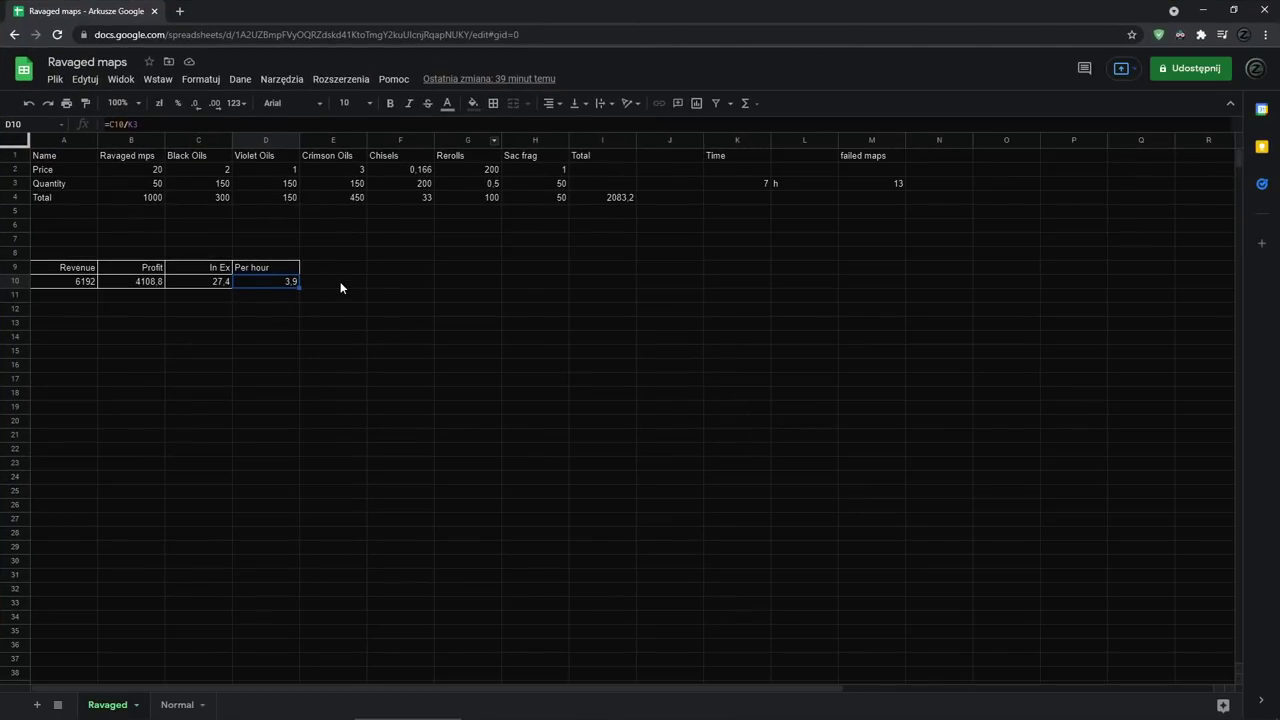
click(340, 283)
click(196, 254)
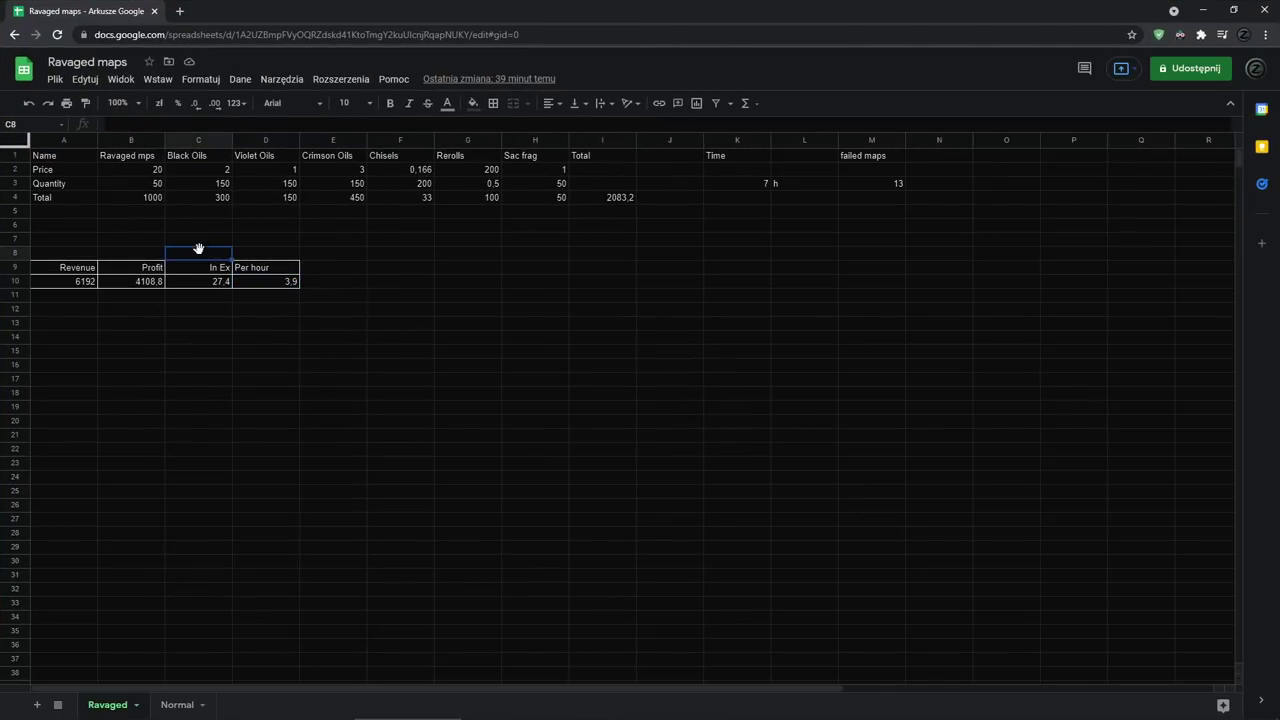
click(157, 186)
double_click(157, 186)
double_click(157, 186)
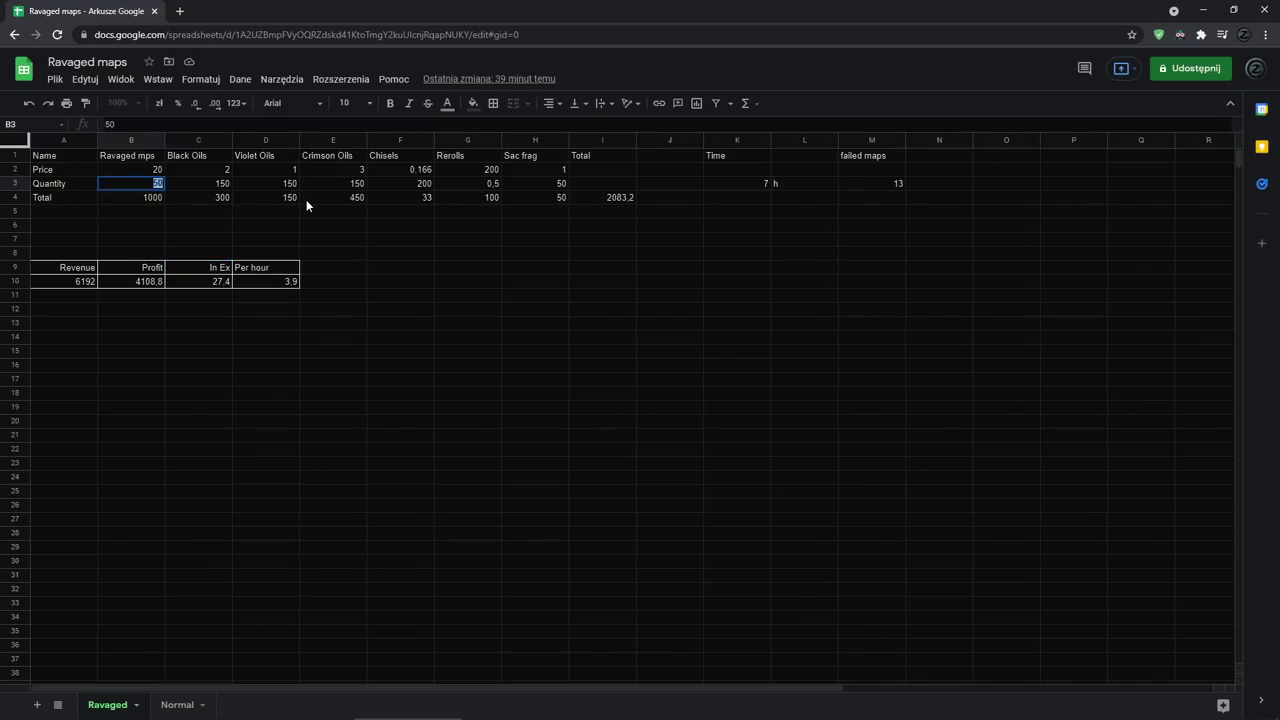
click(156, 197)
double_click(157, 186)
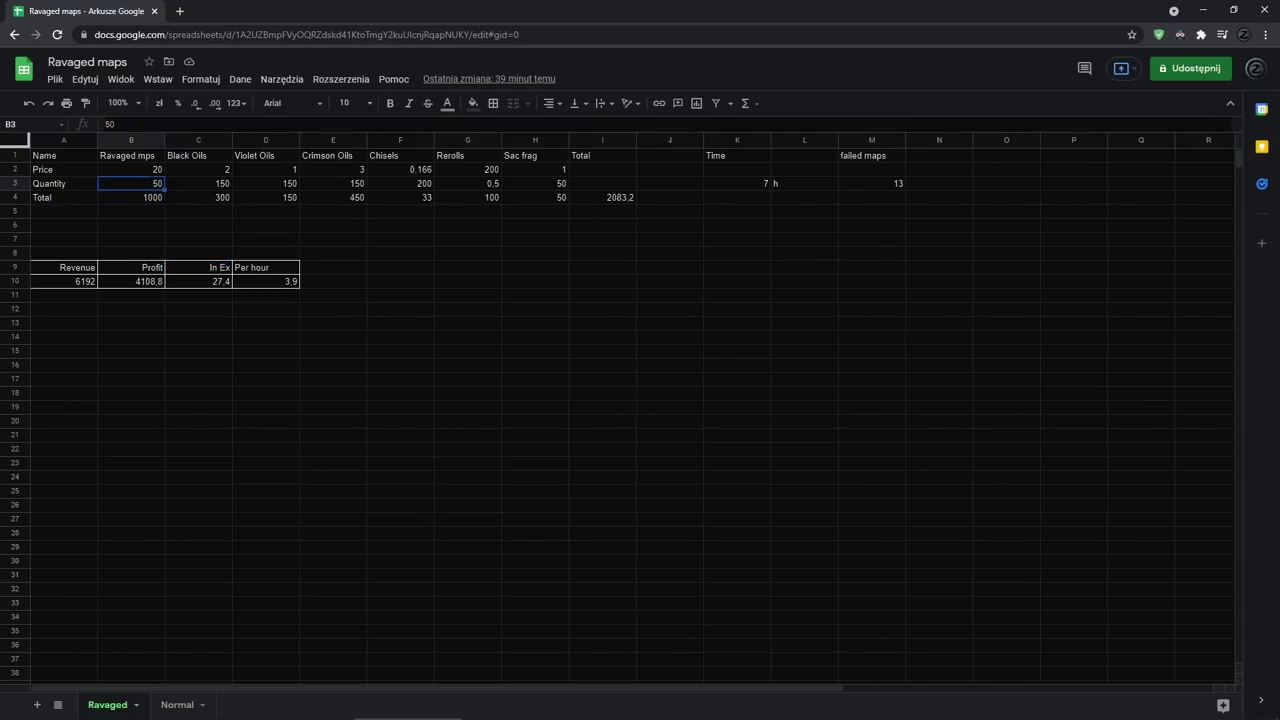
text(37)
click(196, 226)
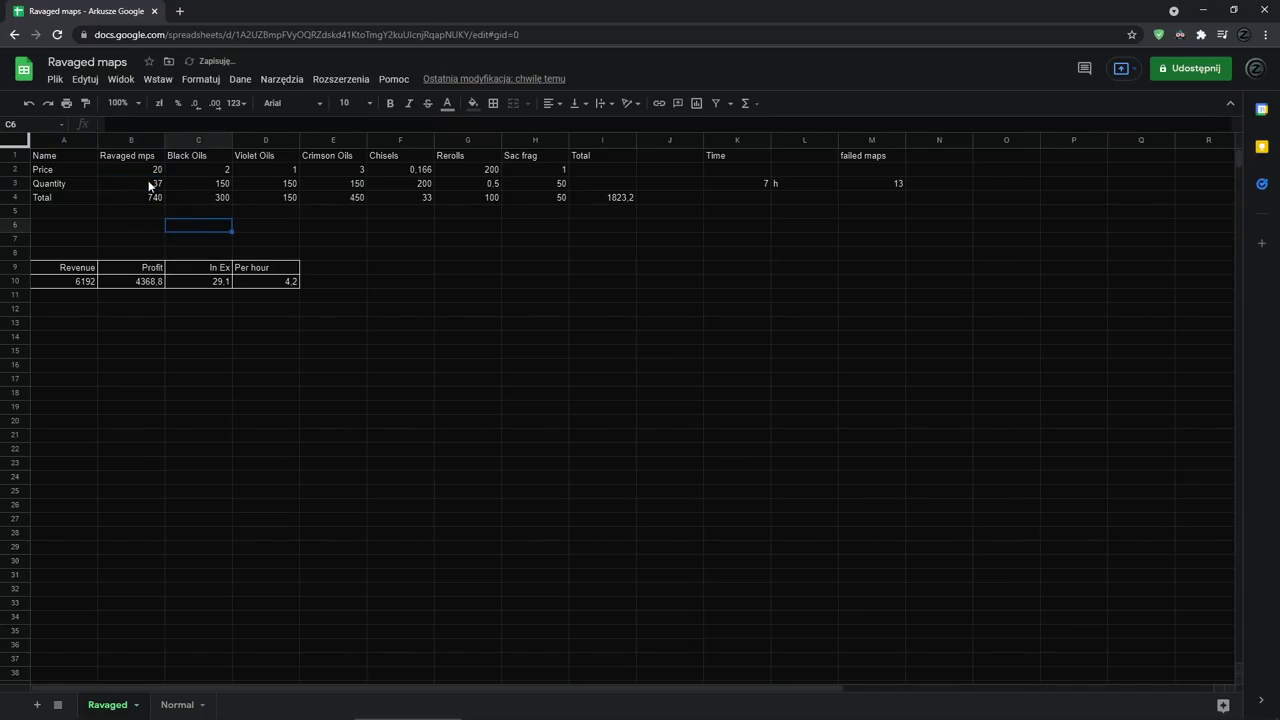
Set the quantities of Black Oils, Violet Oils and Crimson Oils to 111 each.
double_click(203, 186)
text(111)
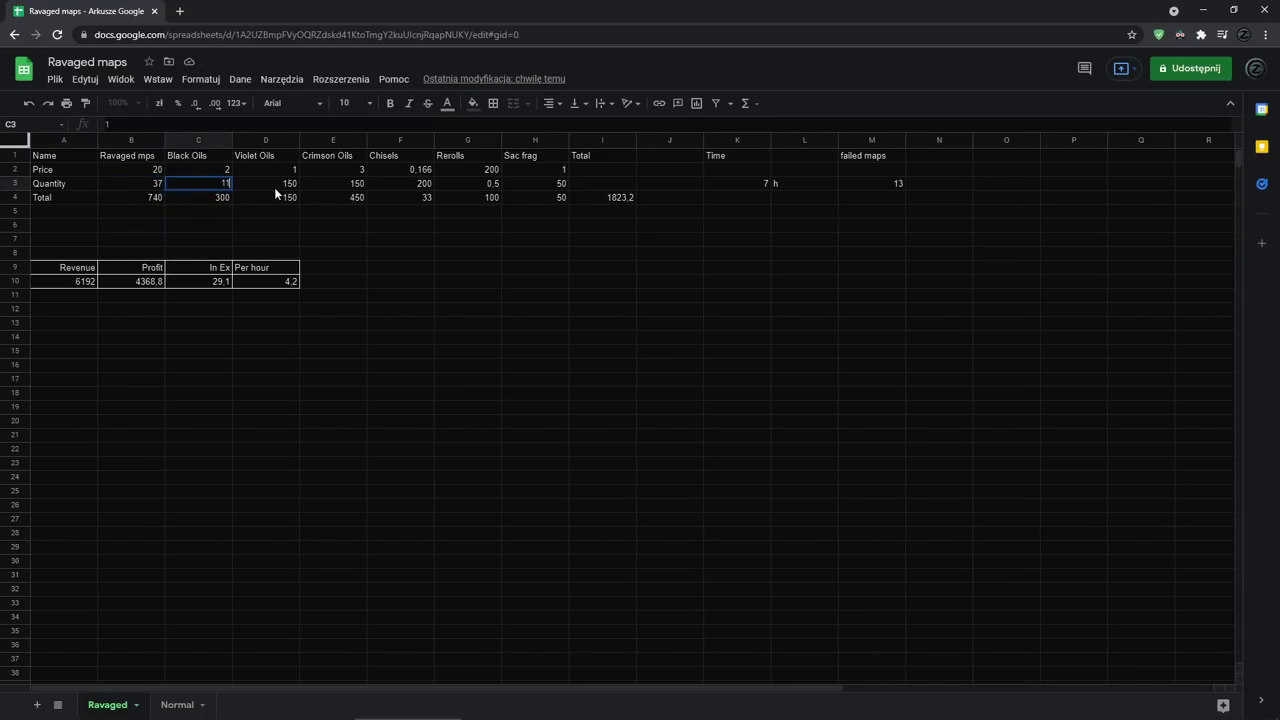
double_click(278, 186)
text(111)
double_click(347, 188)
text(111)
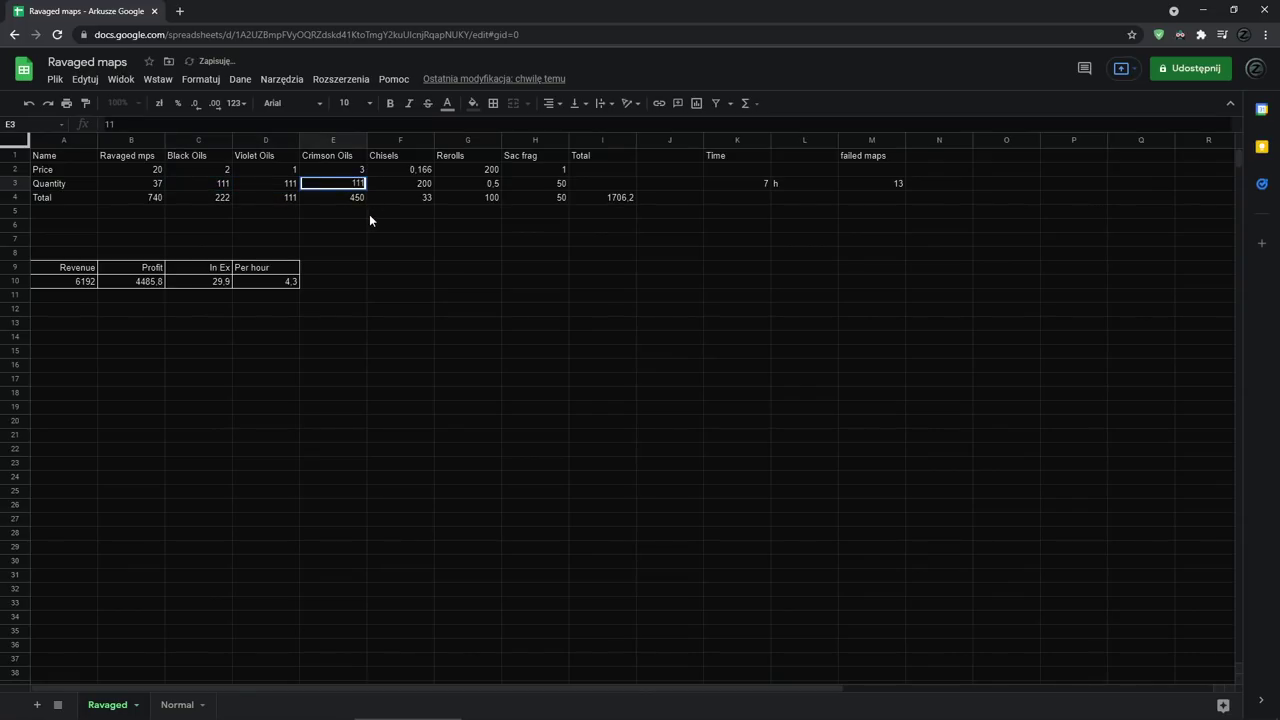
click(370, 213)
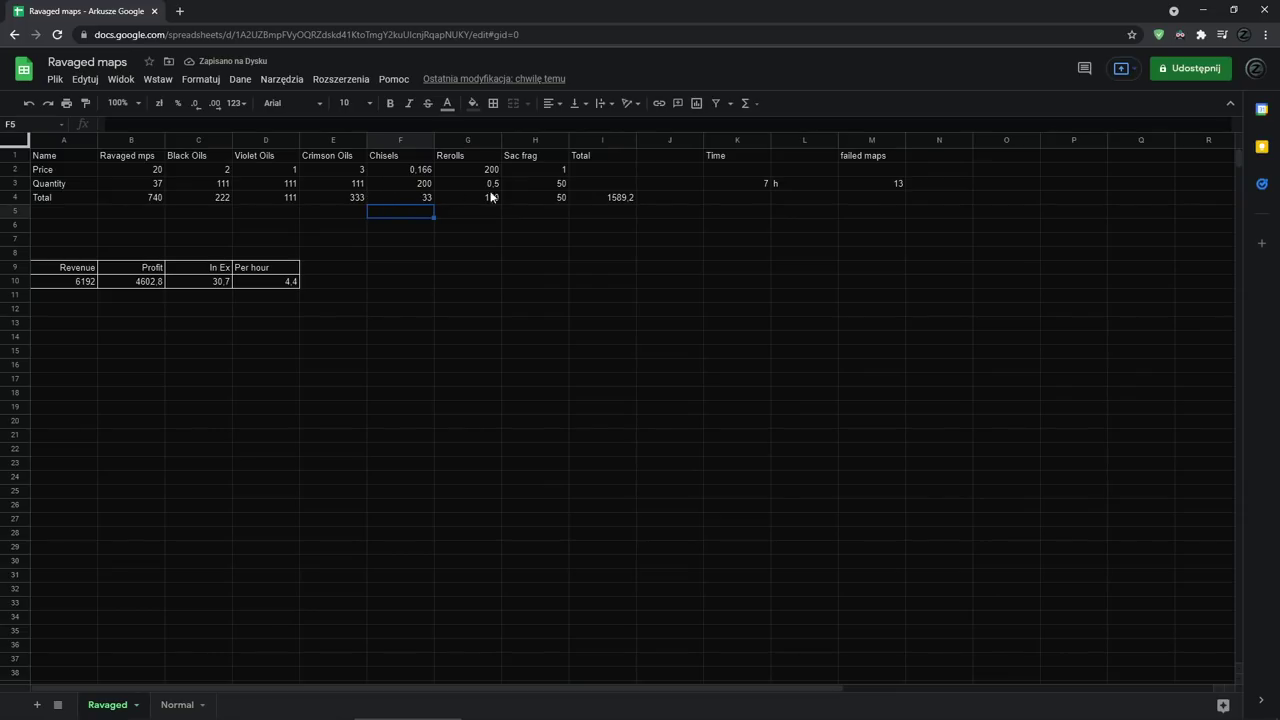
Set the run time of the Ravaged maps to 6 hours.
click(419, 200)
click(546, 202)
click(752, 183)
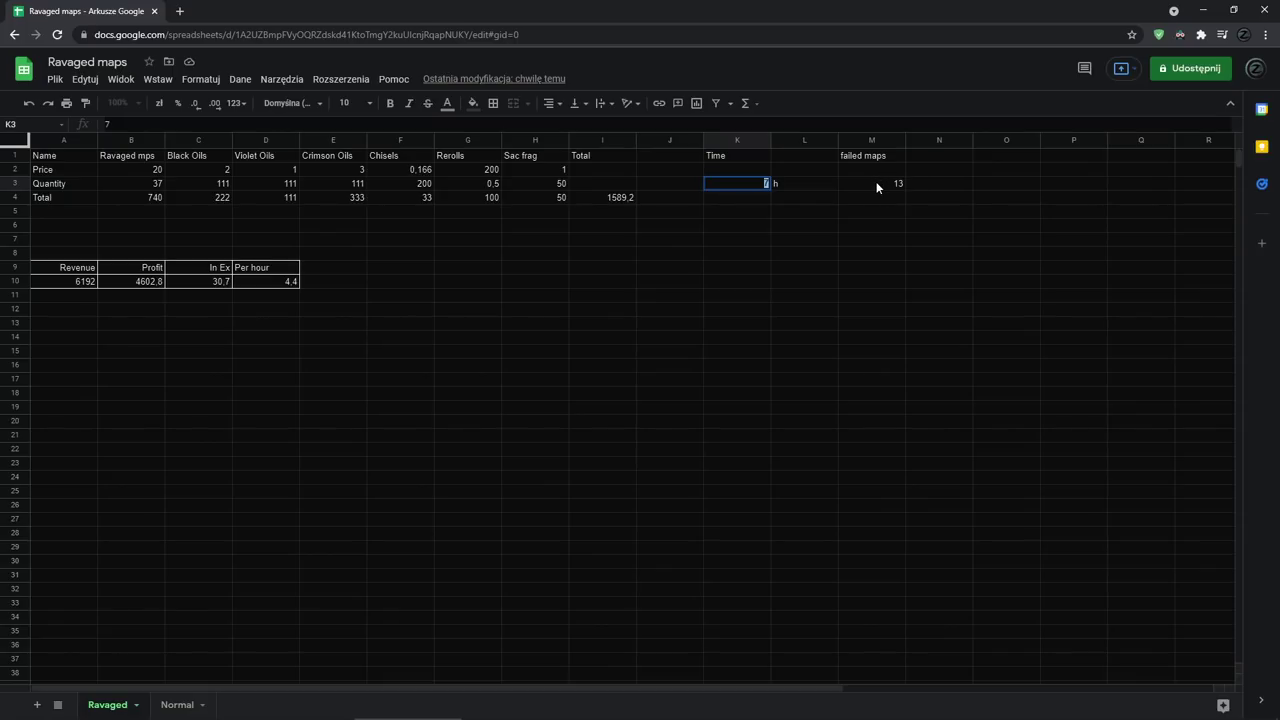
text(7)
text(6)
key(Return)
click(377, 258)
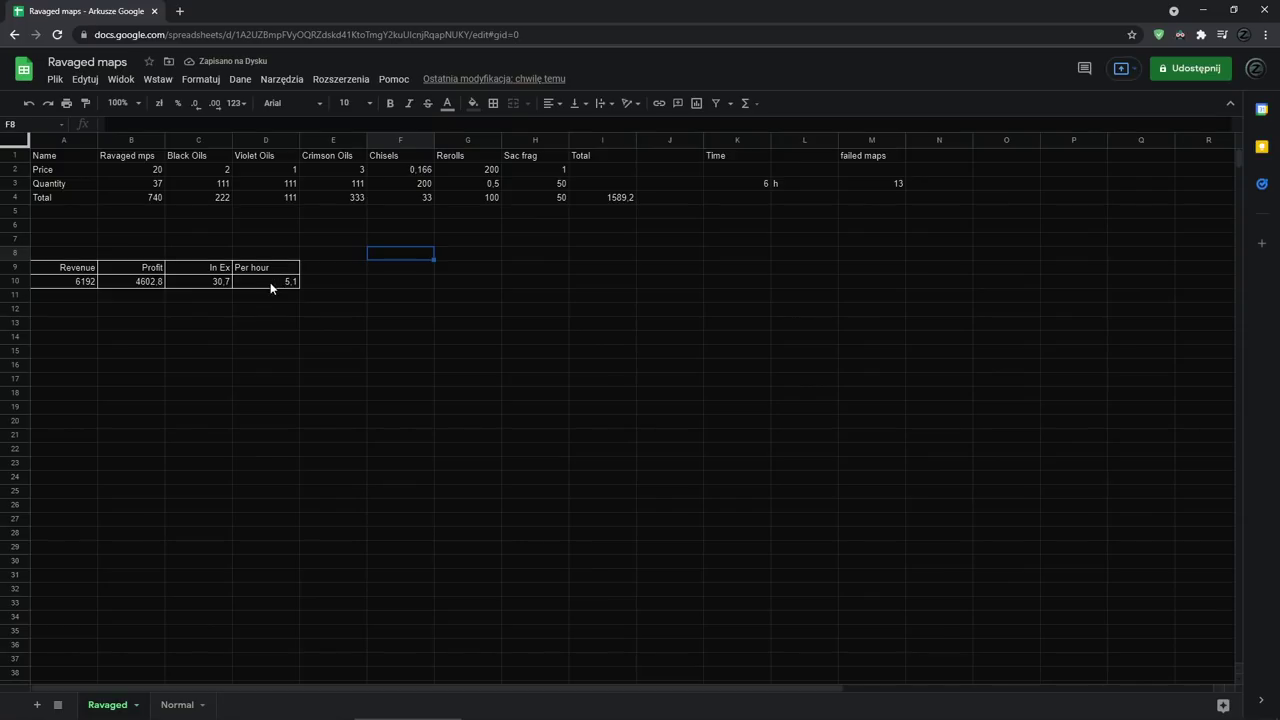
Examine the recalculated profit, its value in exalted and the hourly profit of the Ravaged maps without the failed ones.
click(270, 284)
click(274, 307)
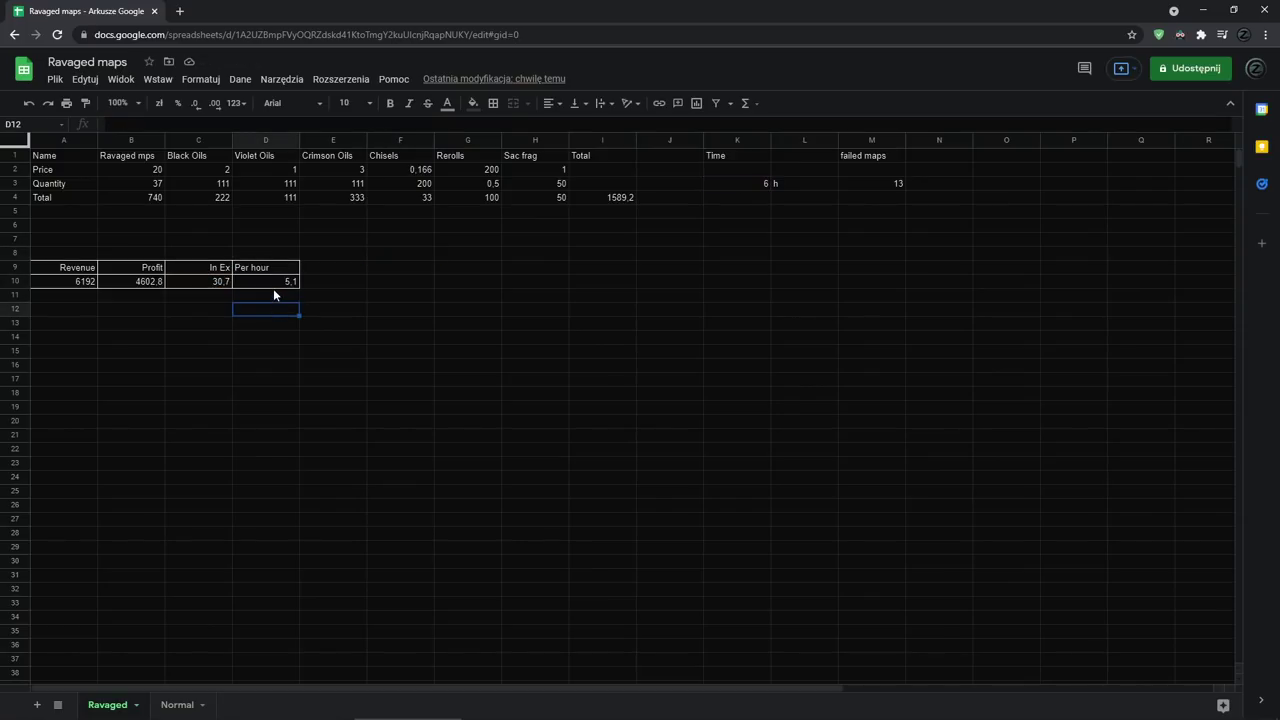
click(283, 298)
key(Down)
click(276, 297)
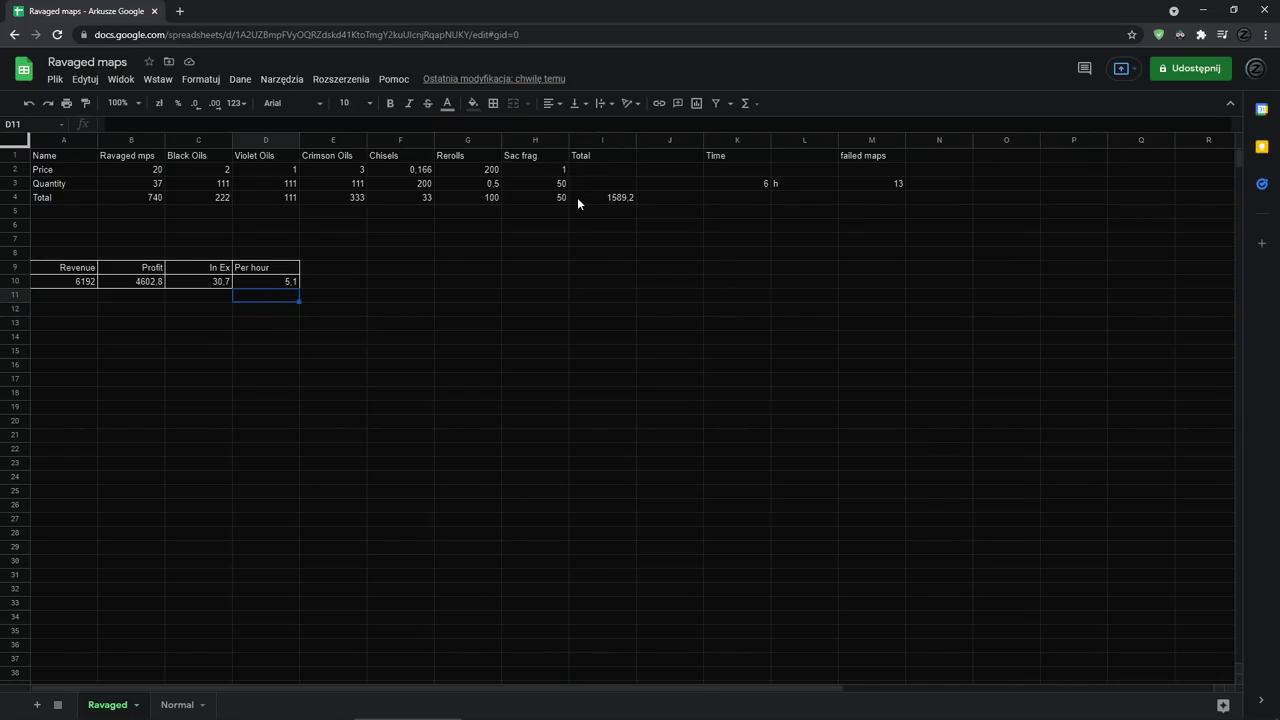
click(538, 242)
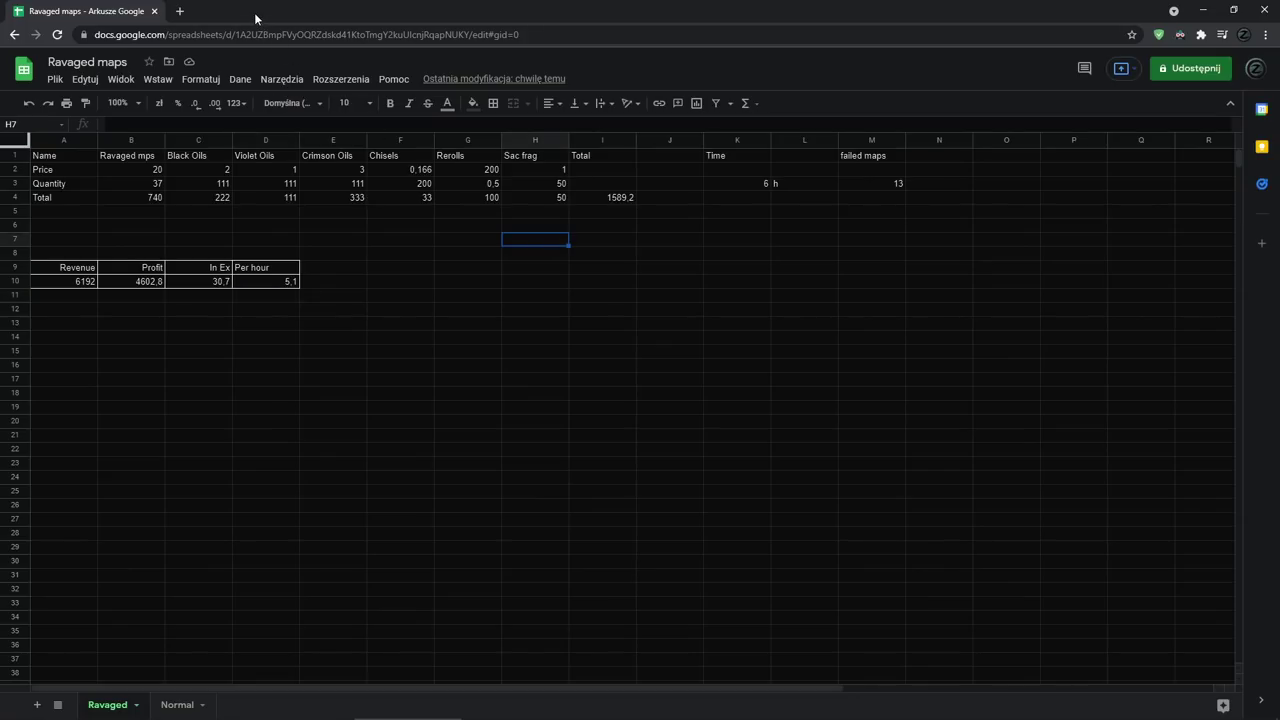
click(356, 280)
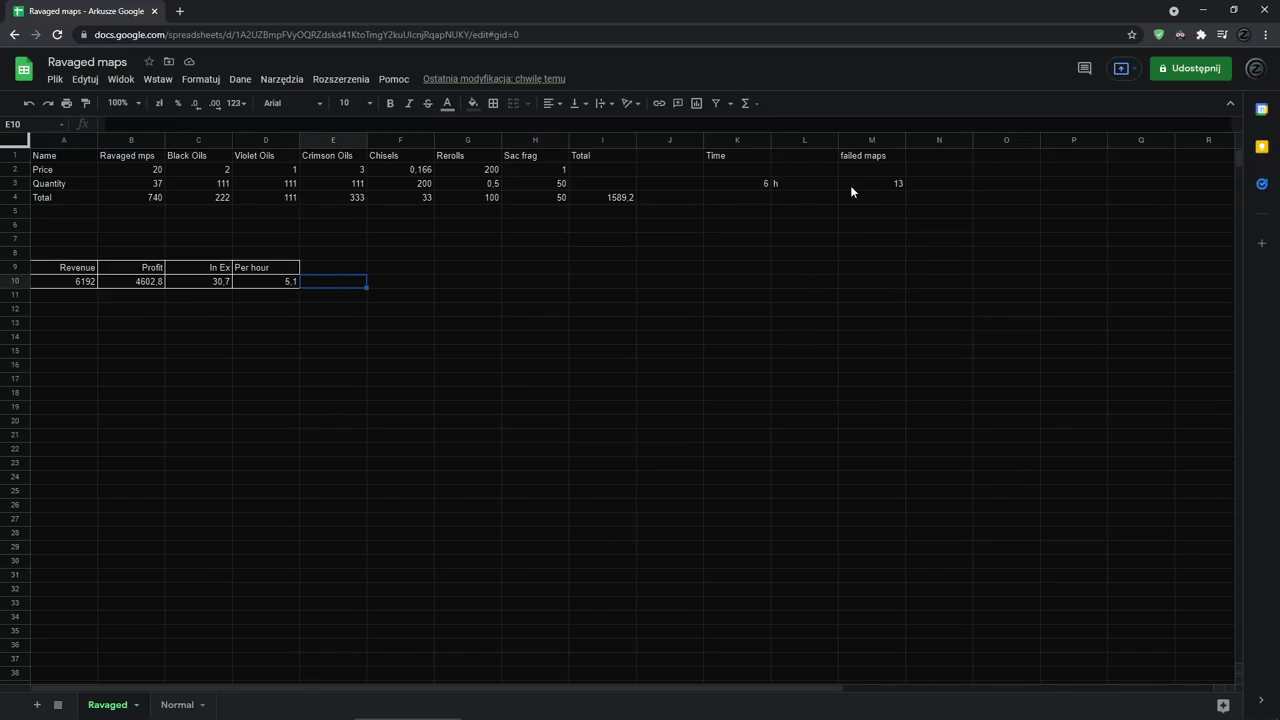
click(397, 270)
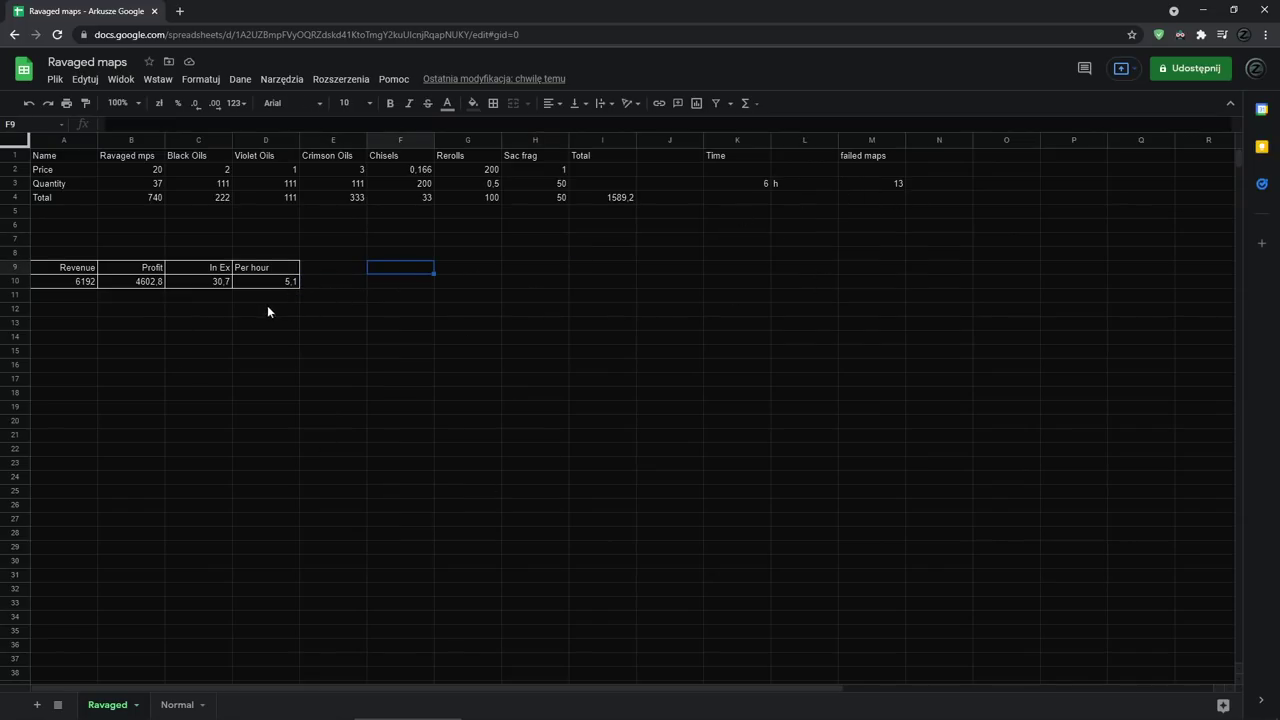
click(290, 283)
click(358, 288)
click(280, 284)
click(394, 296)
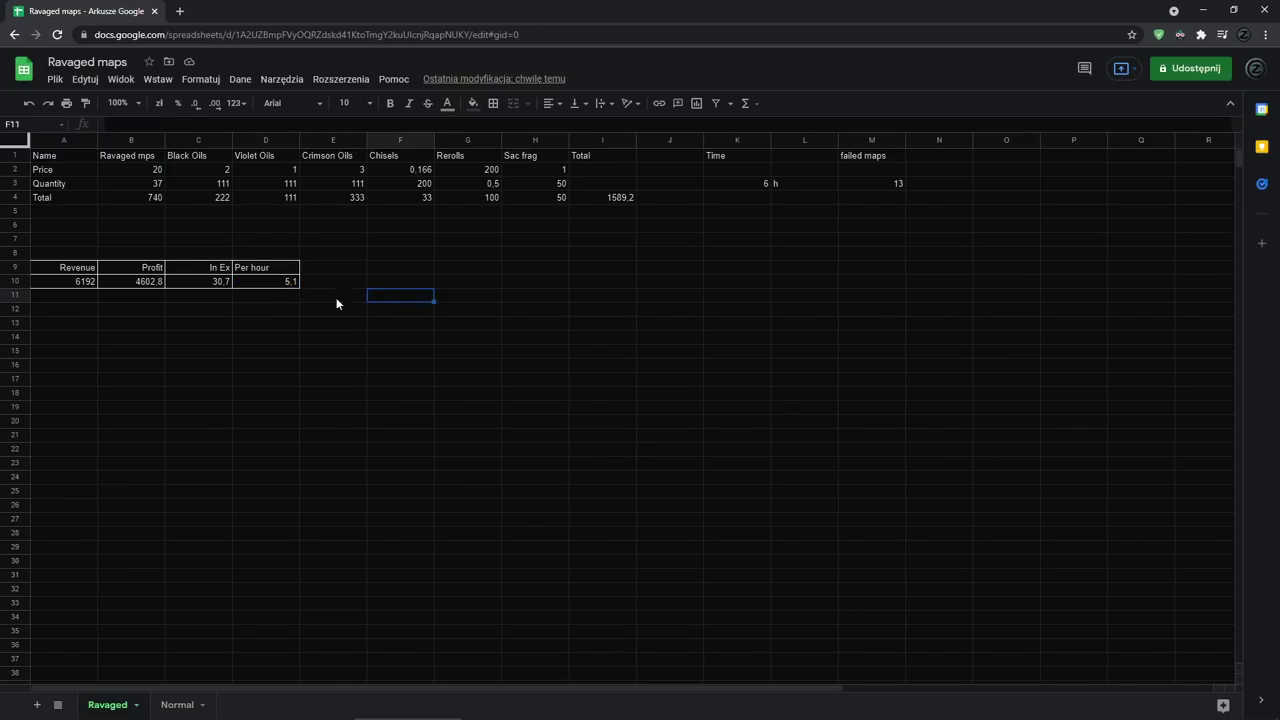
click(414, 285)
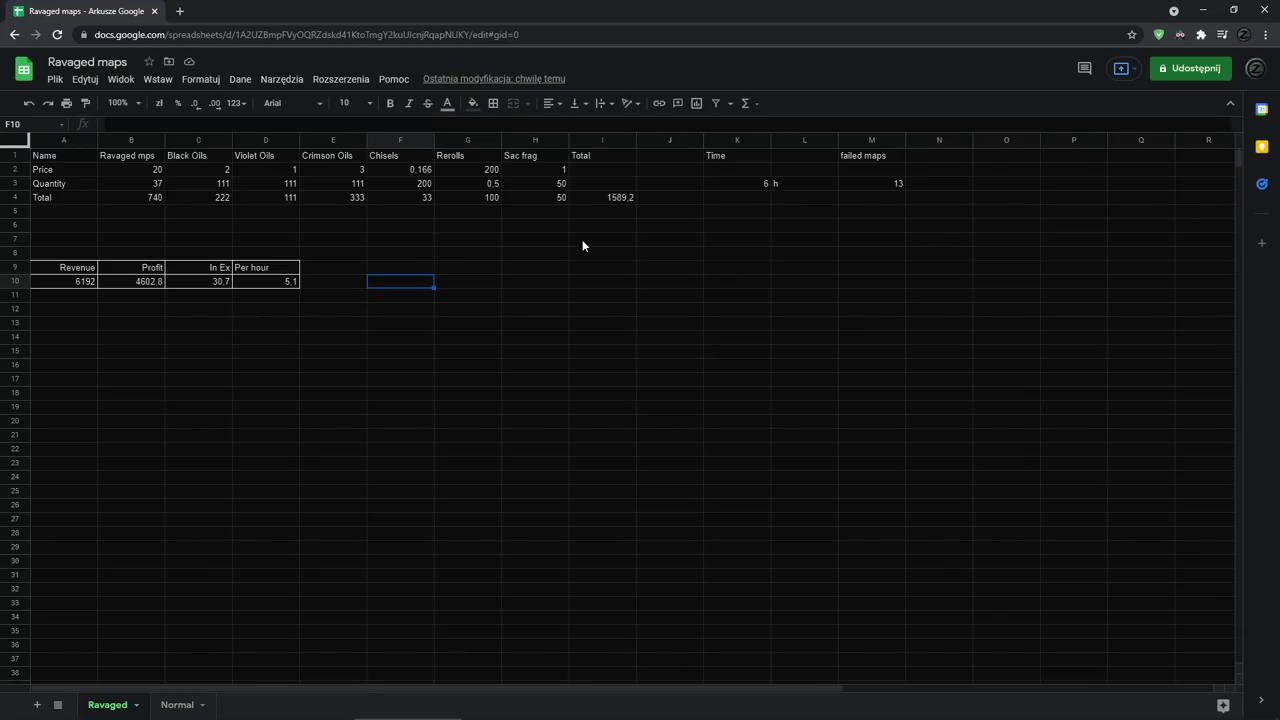
Review the Normal sheet's blighted map costs: prices, quantities, totals per item, overall total and run time.
click(176, 704)
click(309, 228)
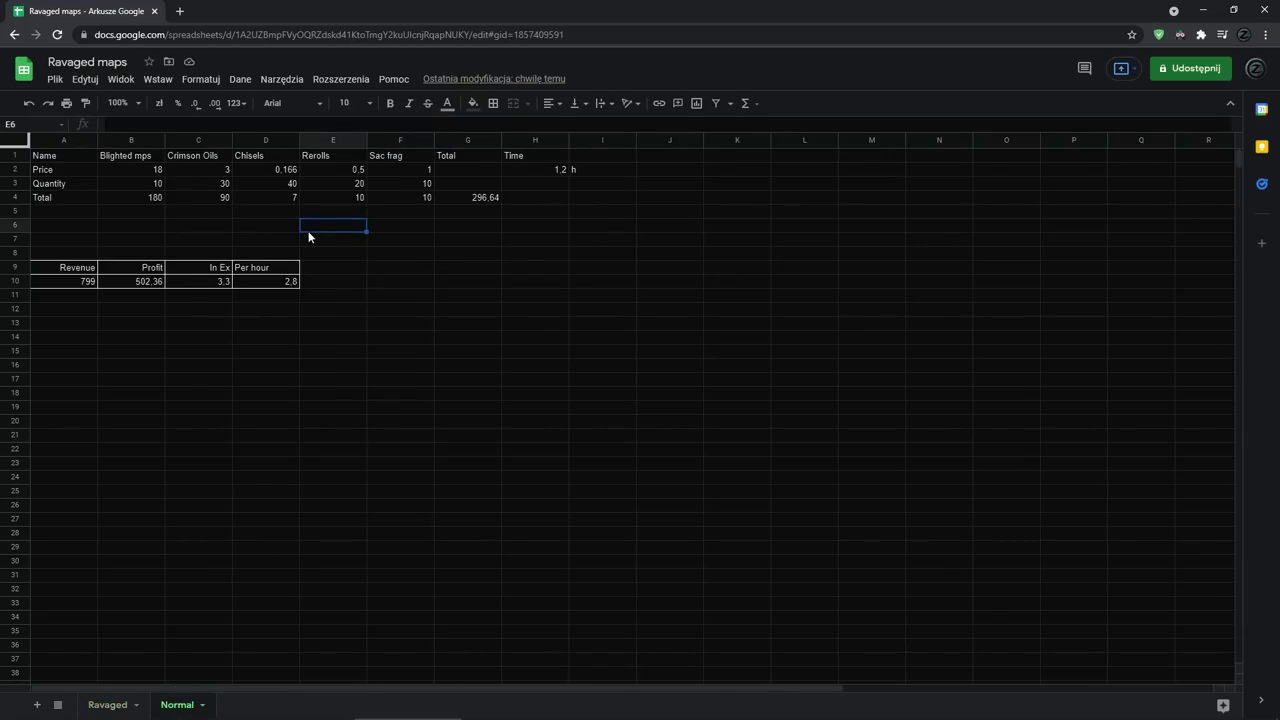
click(133, 203)
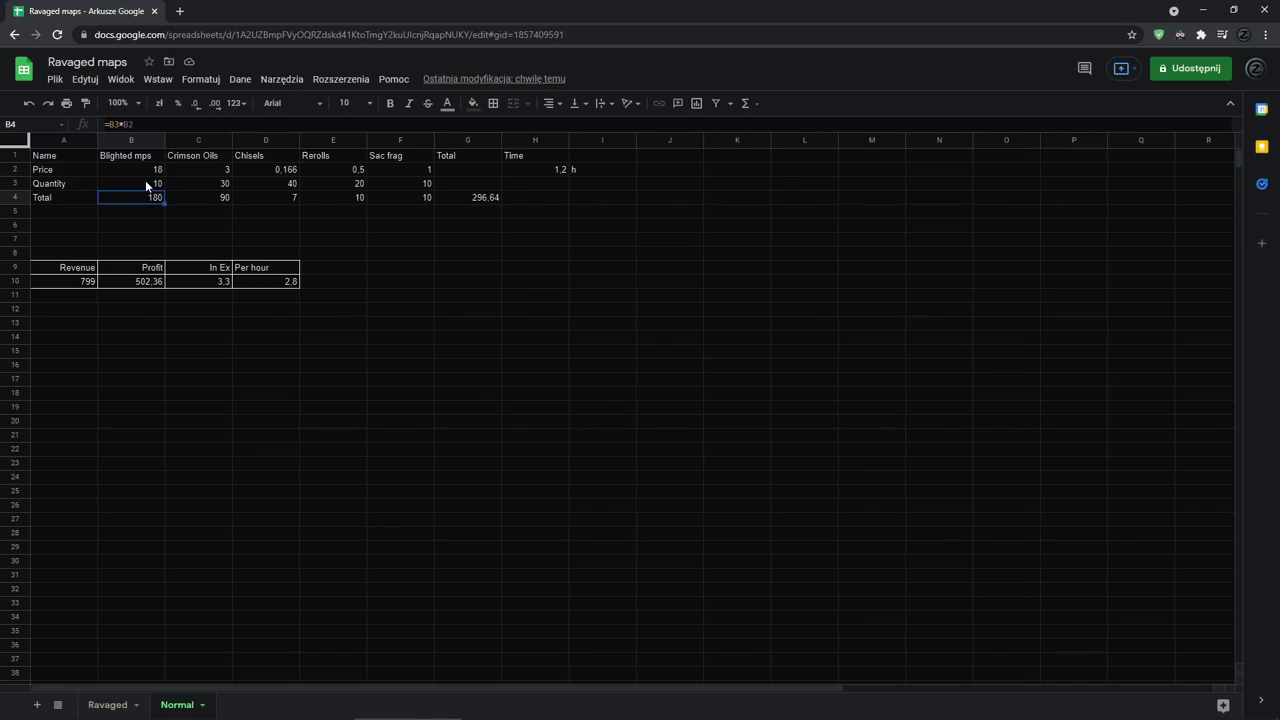
click(142, 184)
click(155, 171)
click(222, 172)
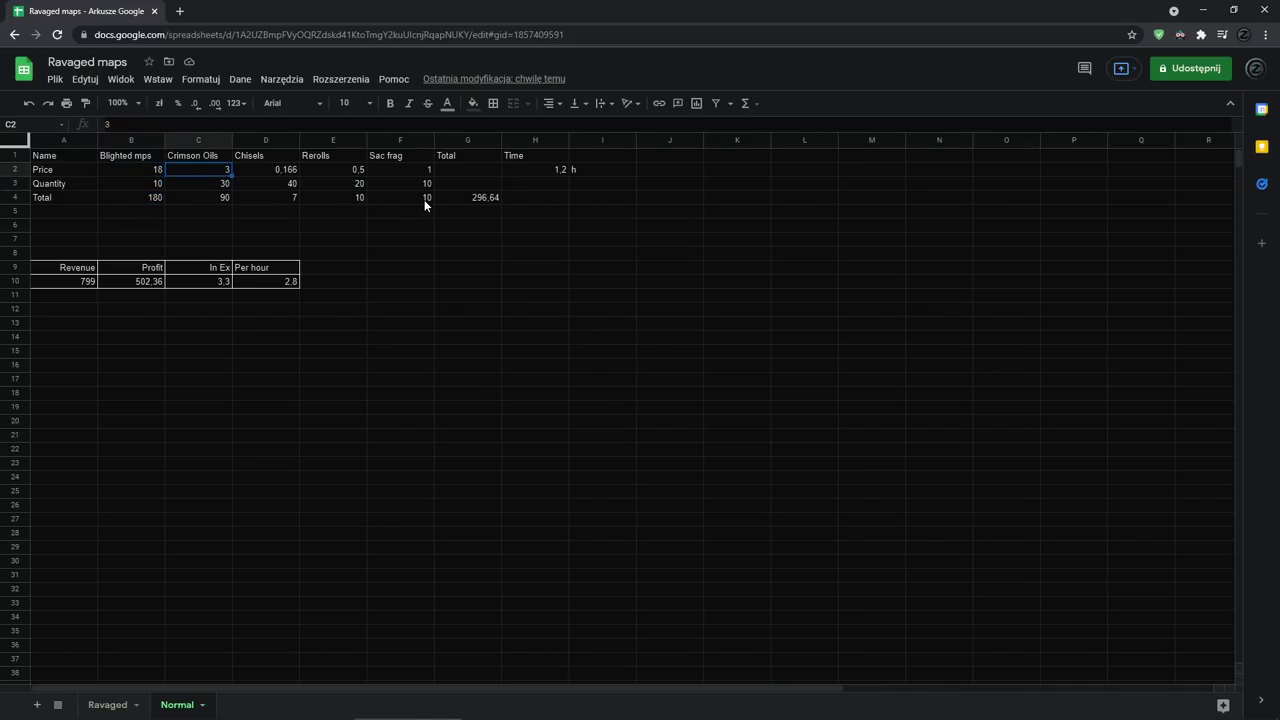
shift+click(424, 203)
click(478, 202)
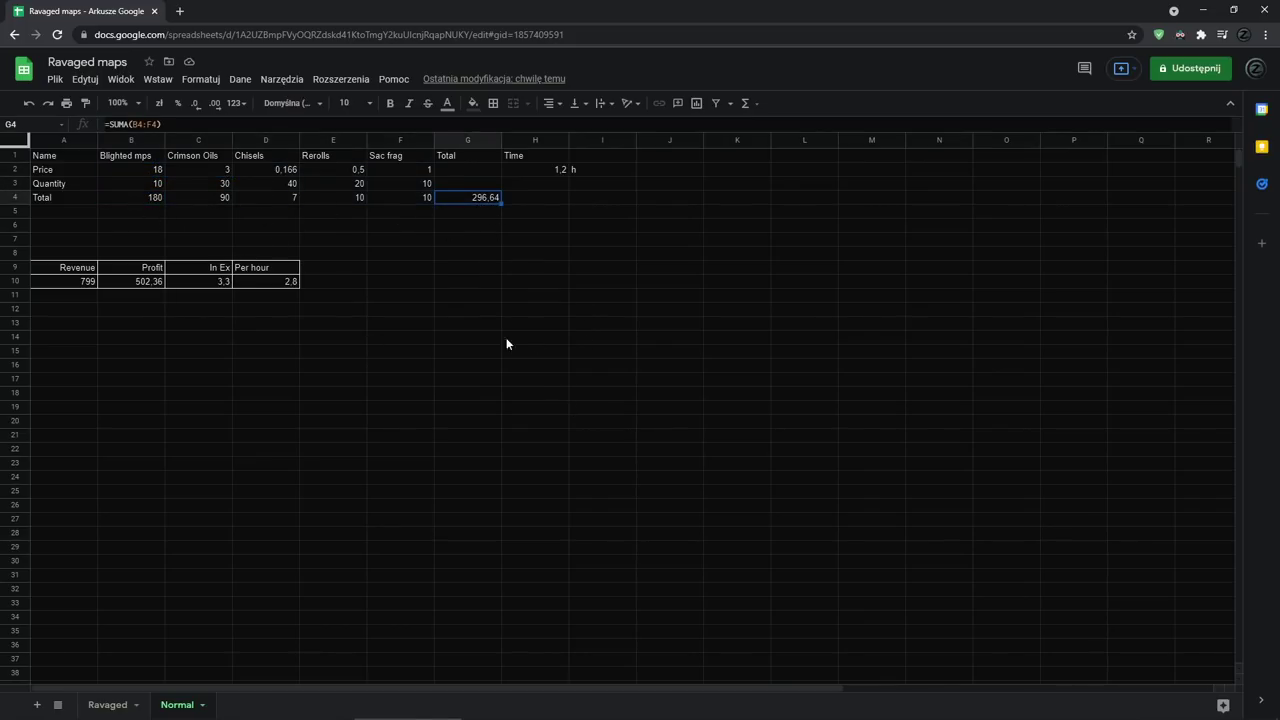
click(546, 172)
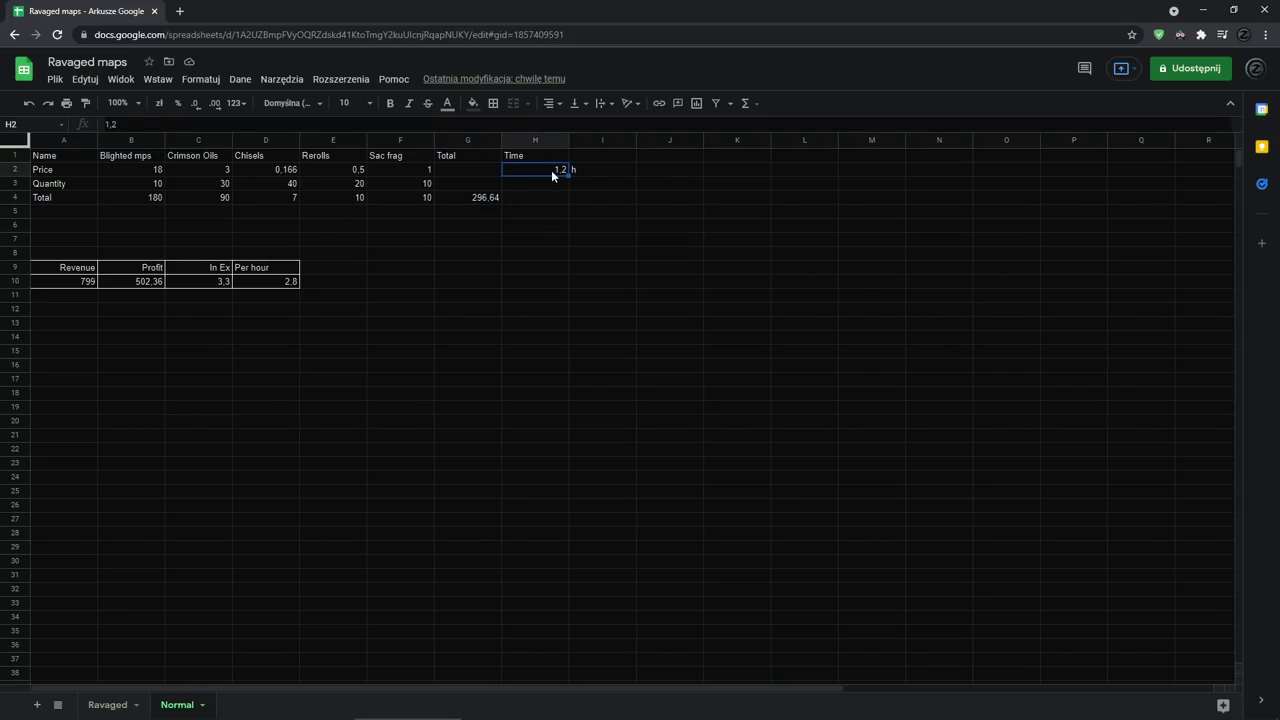
Examine how the Normal sheet's revenue and total cost lead to its profit, value in exalted and hourly profit.
click(80, 282)
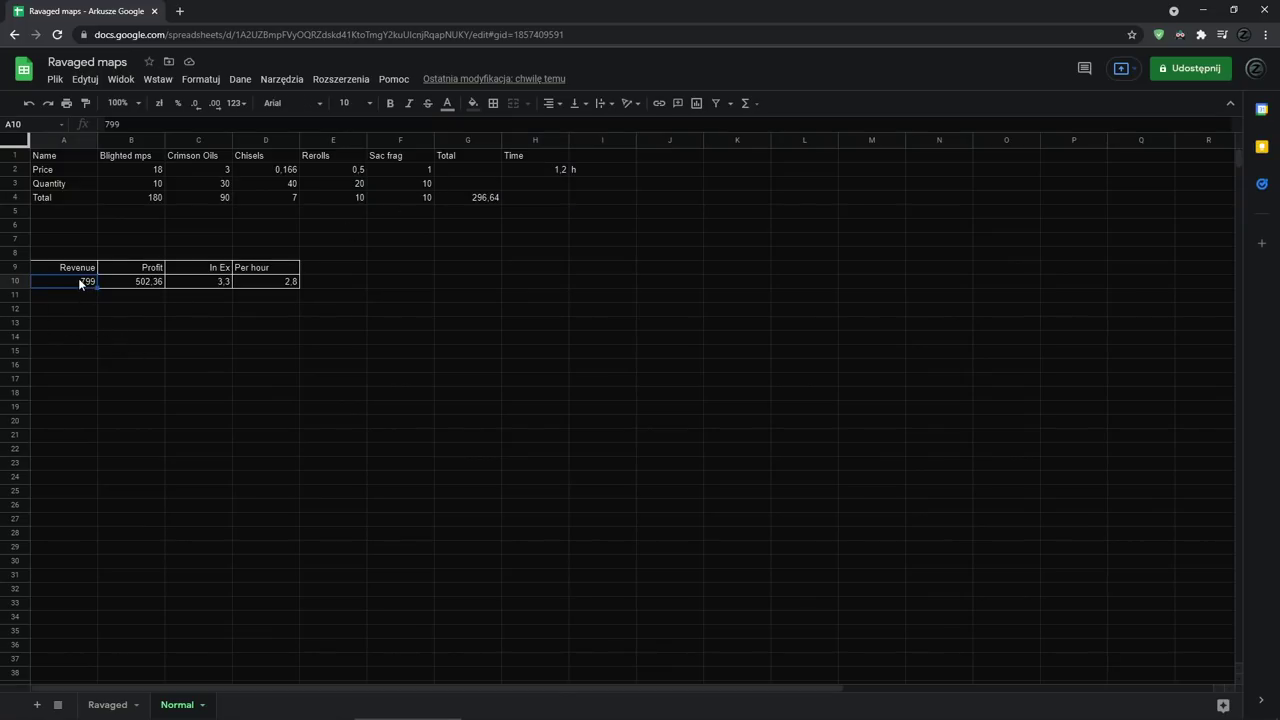
click(137, 285)
click(478, 200)
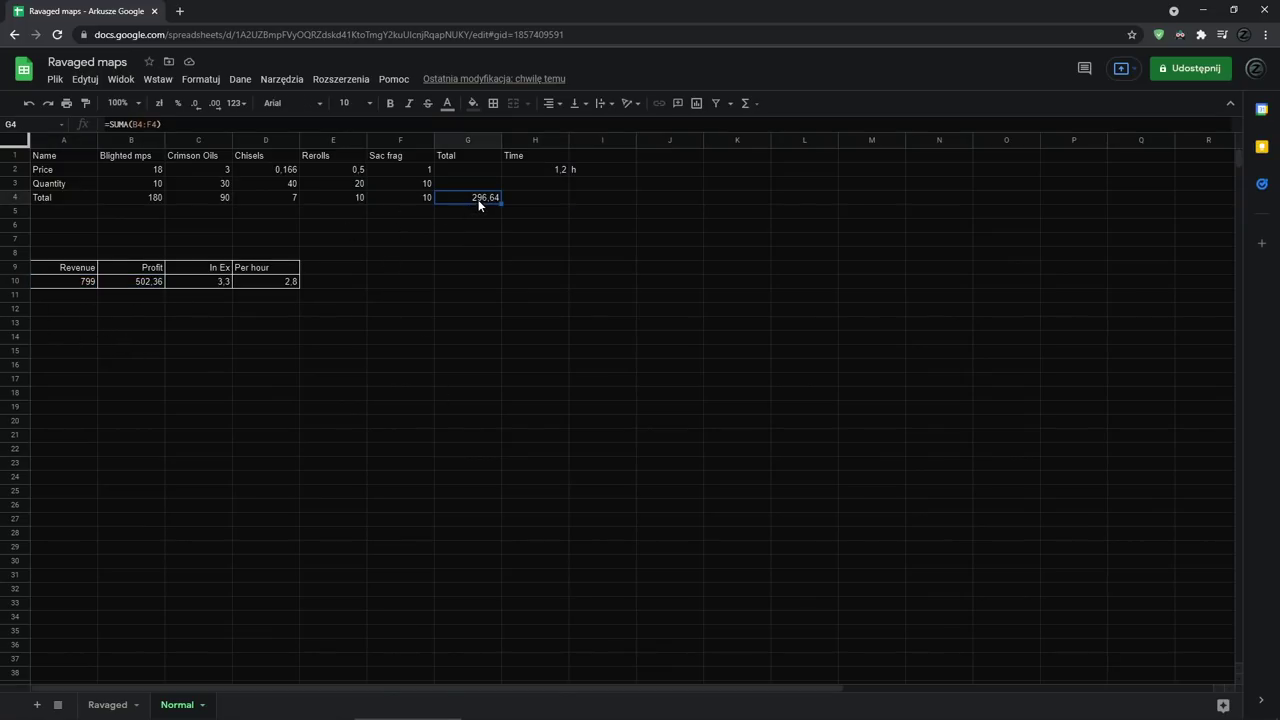
click(127, 284)
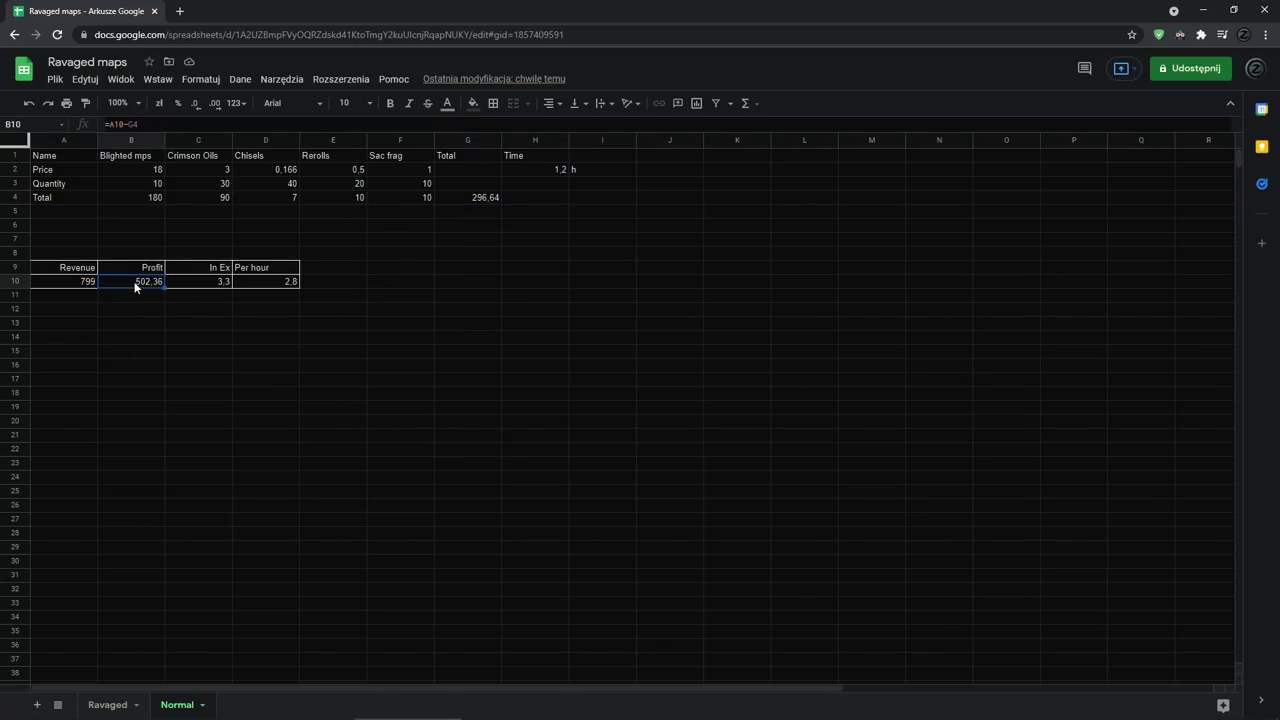
double_click(135, 286)
click(127, 326)
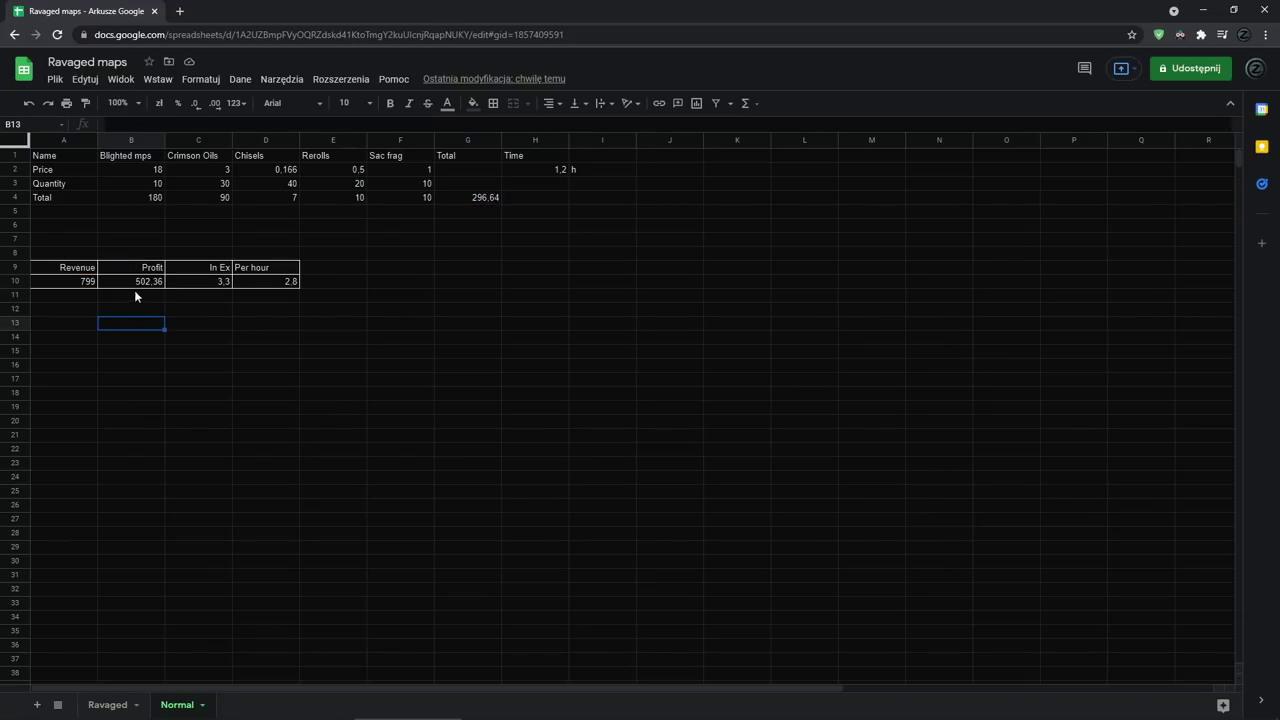
click(218, 284)
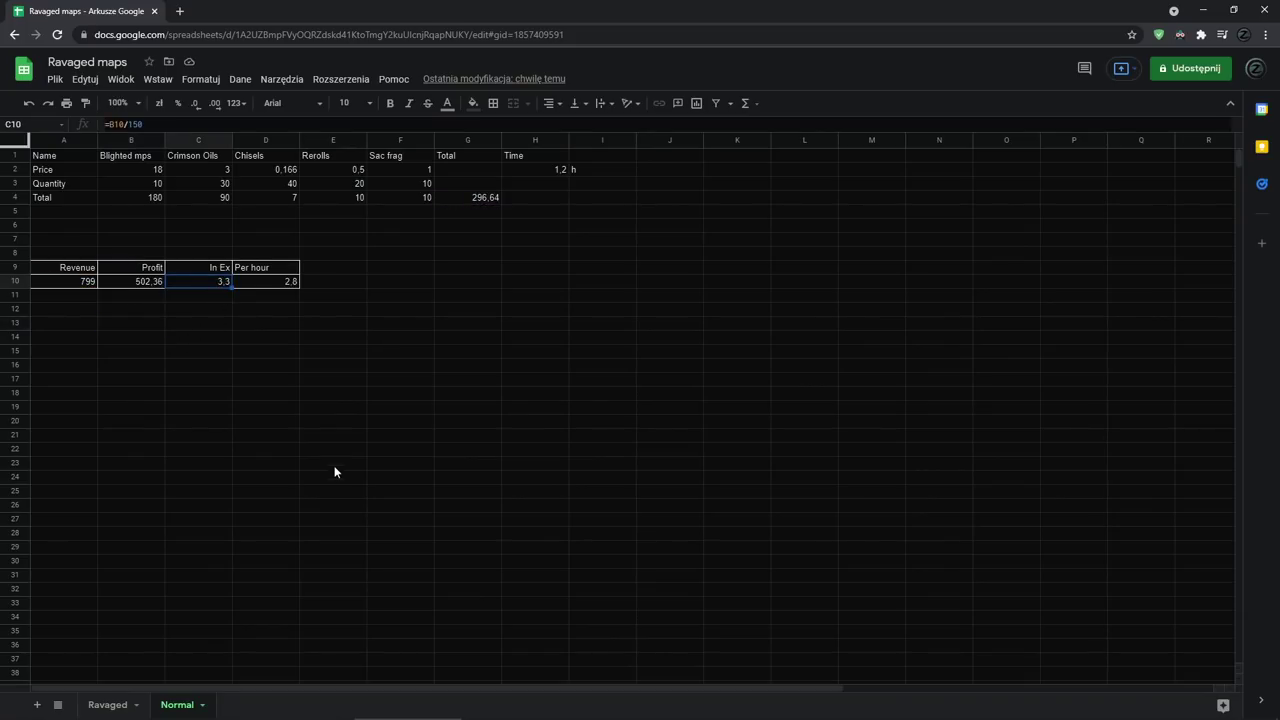
click(290, 285)
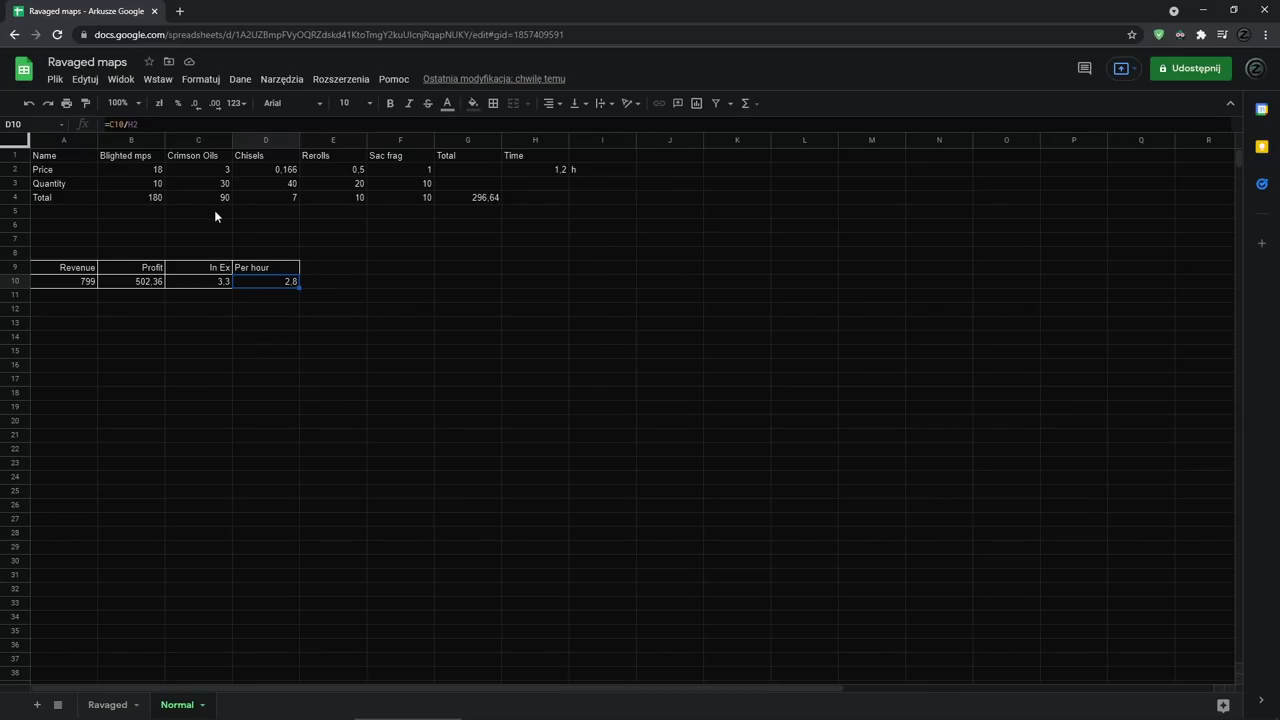
click(400, 323)
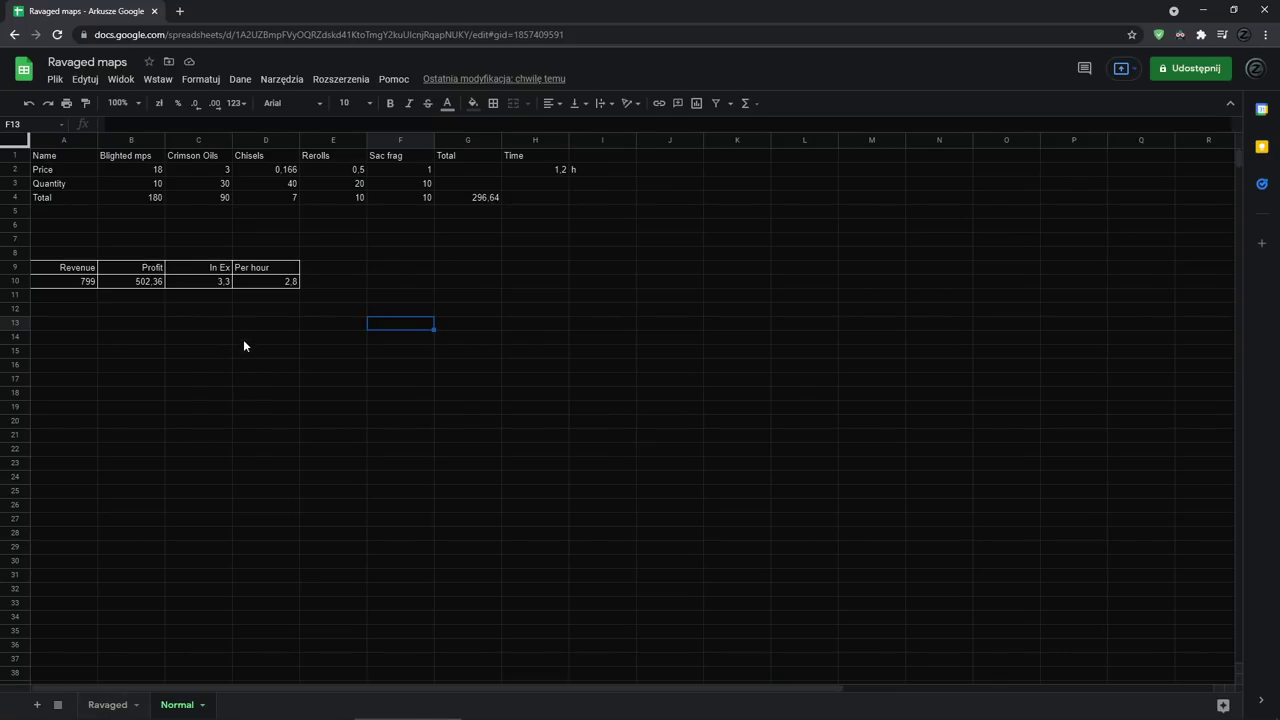
click(262, 295)
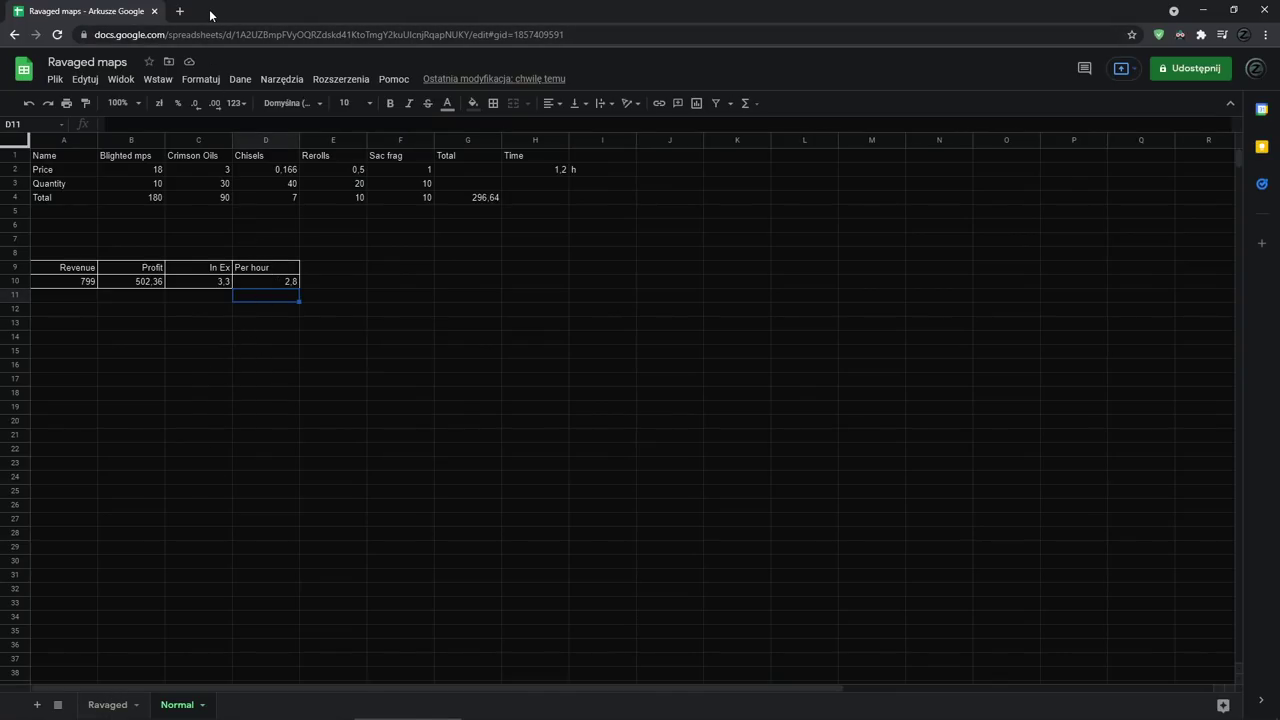
key(alt+Tab)
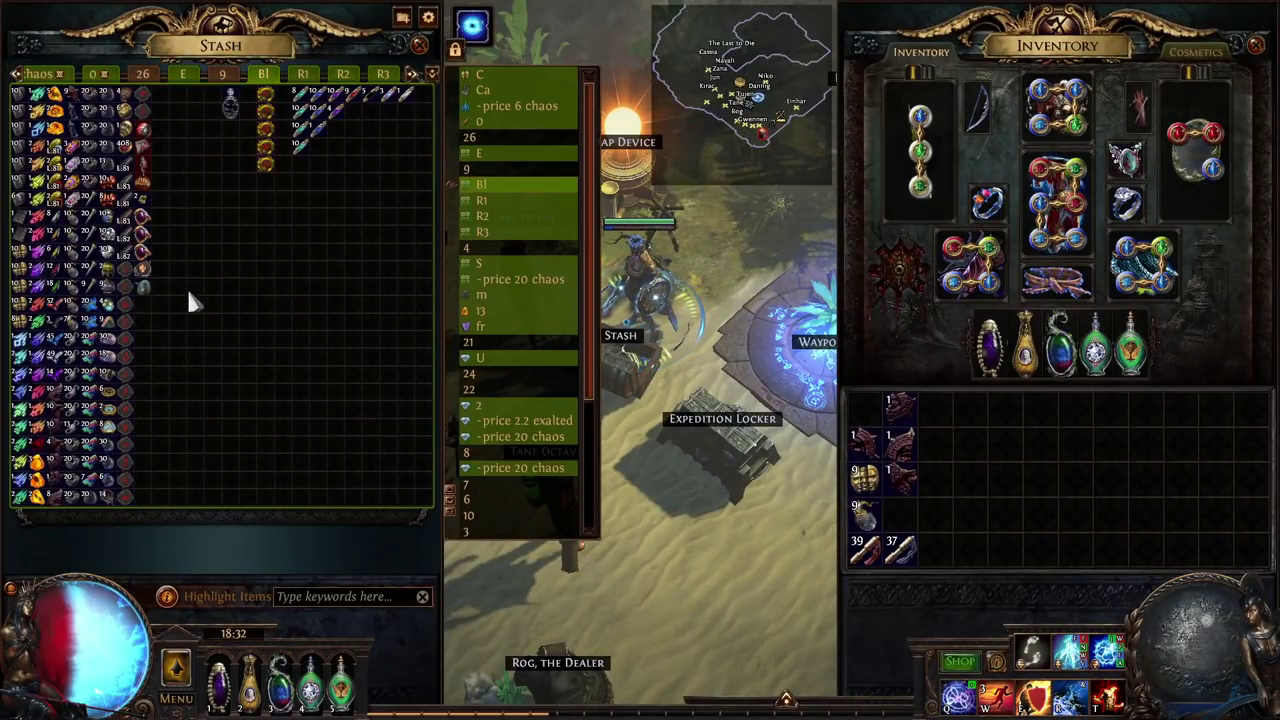
key(alt+Tab)
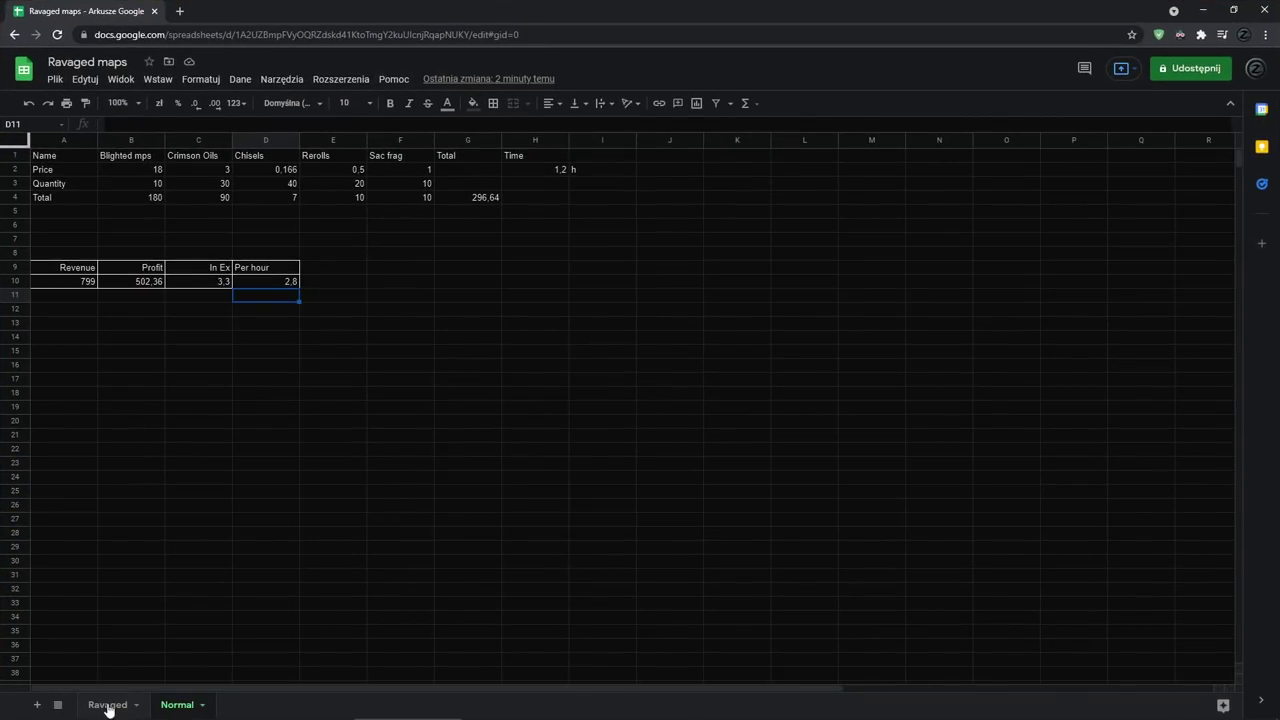
Return to the Ravaged sheet and undo the changes to the run time and the map and oil quantities.
click(107, 705)
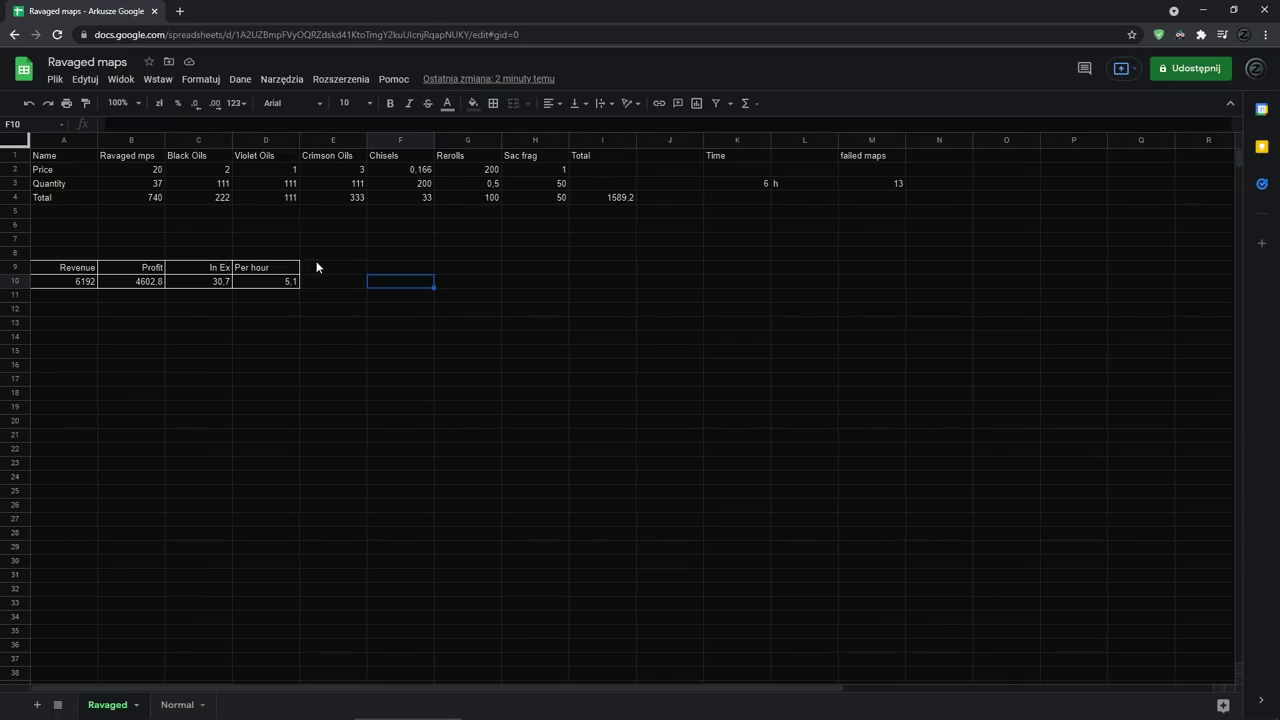
click(316, 266)
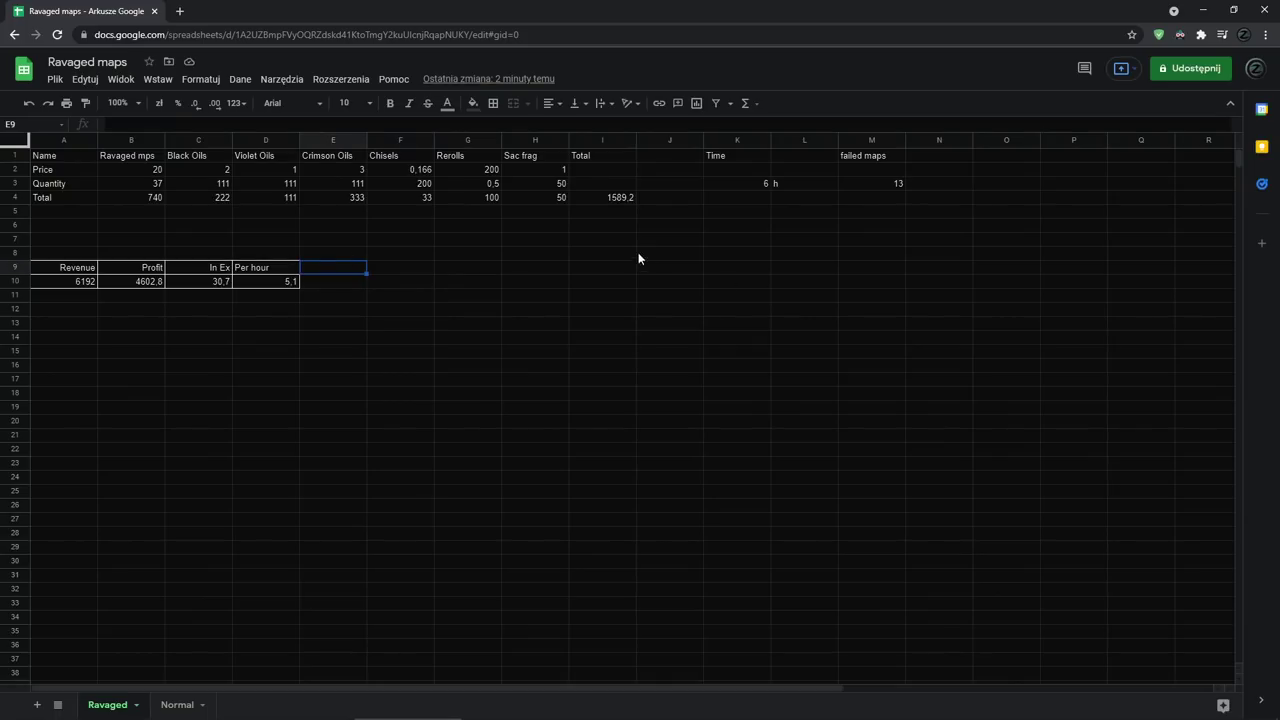
click(846, 231)
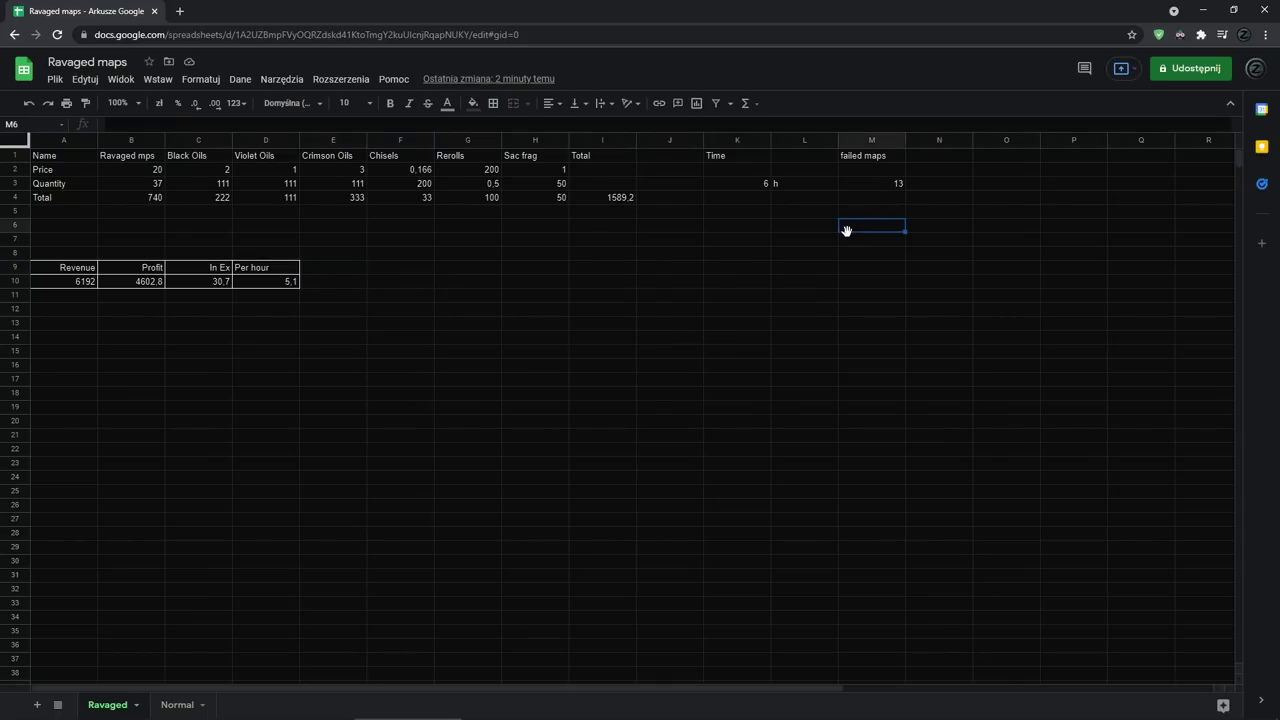
key(ctrl+z)
key(ctrl+z)
key(ctrl+z)
key(ctrl+z)
key(ctrl+z)
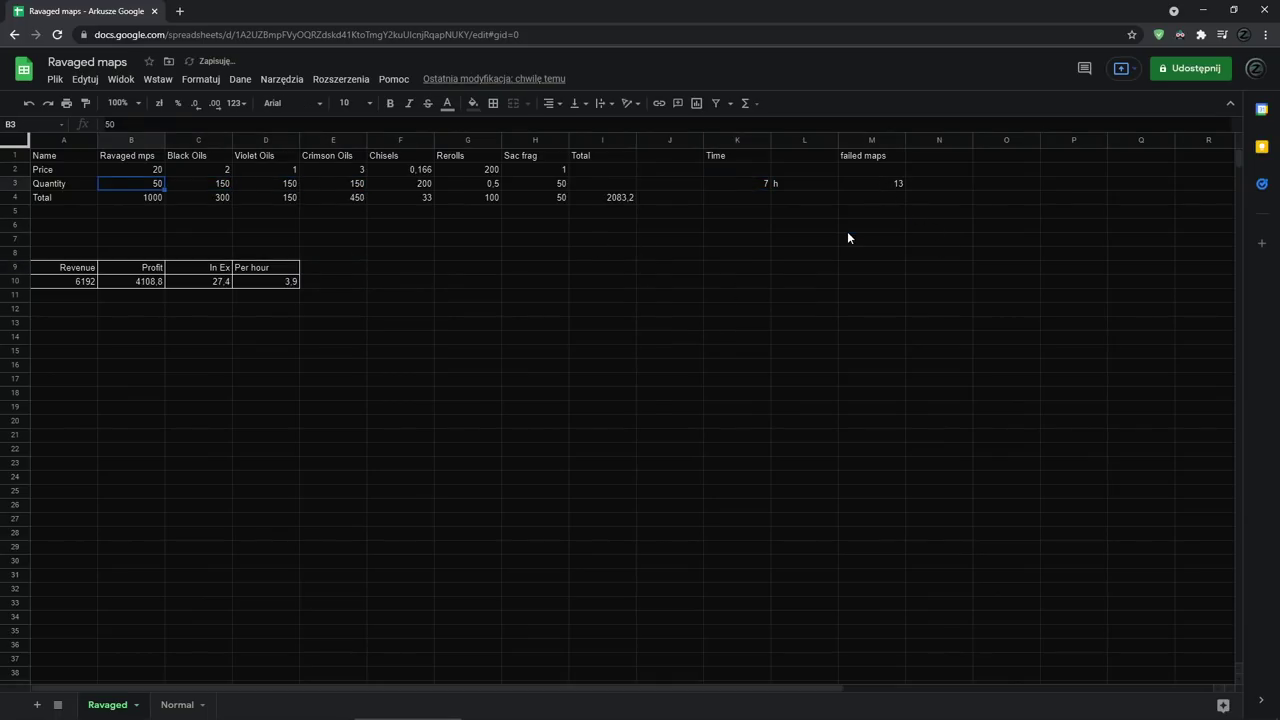
Compare the hourly profit of the ravaged maps with that of the blighted maps on the Normal sheet.
click(878, 199)
click(283, 281)
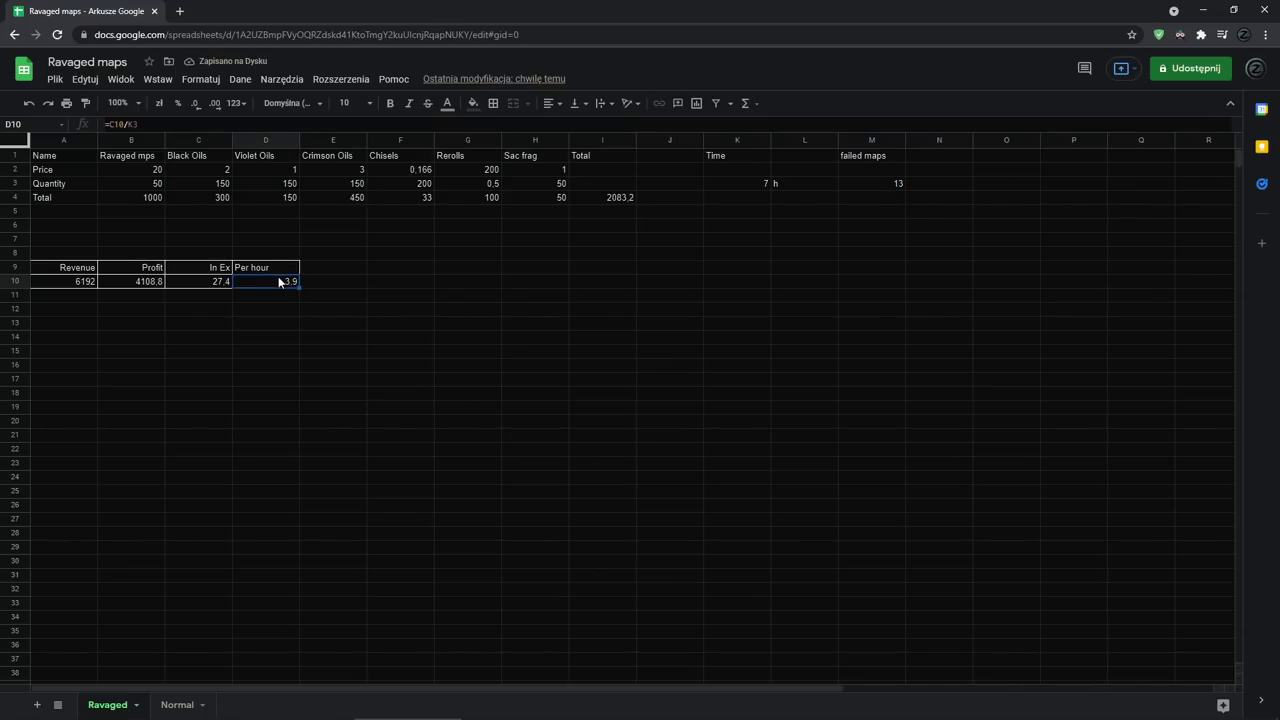
click(177, 704)
click(107, 704)
click(380, 313)
click(371, 286)
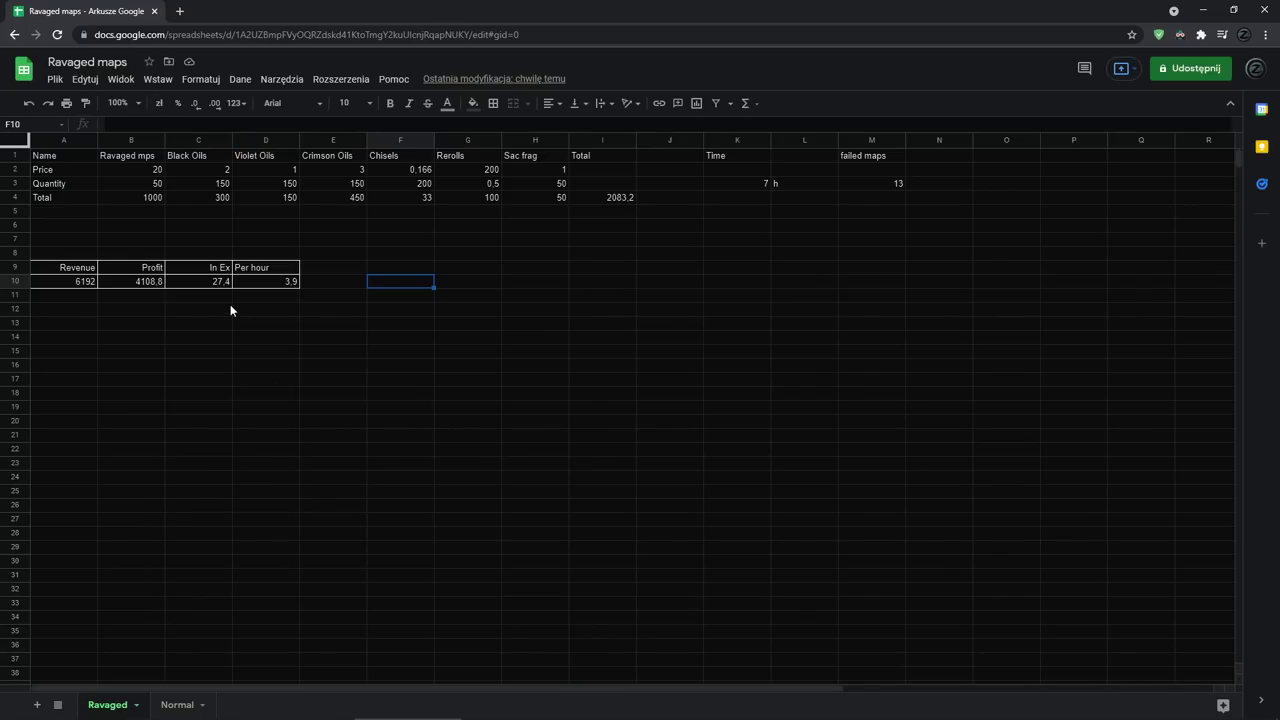
key(Left)
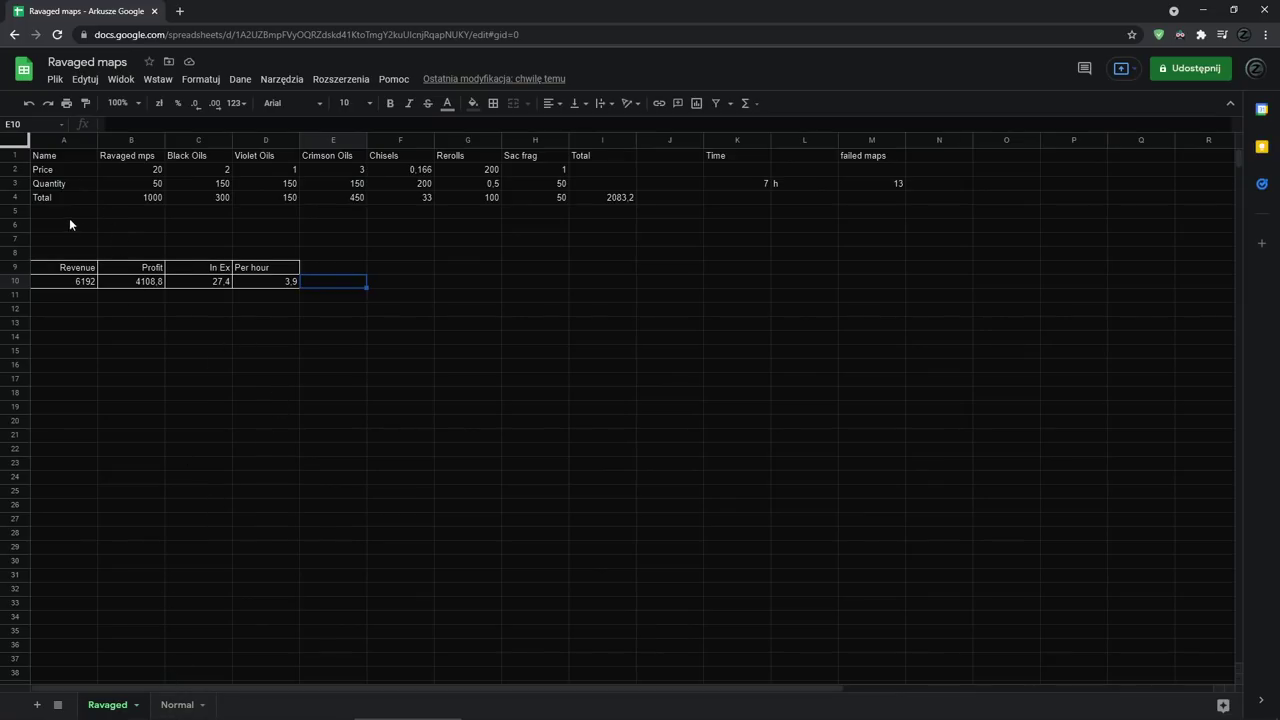
click(180, 705)
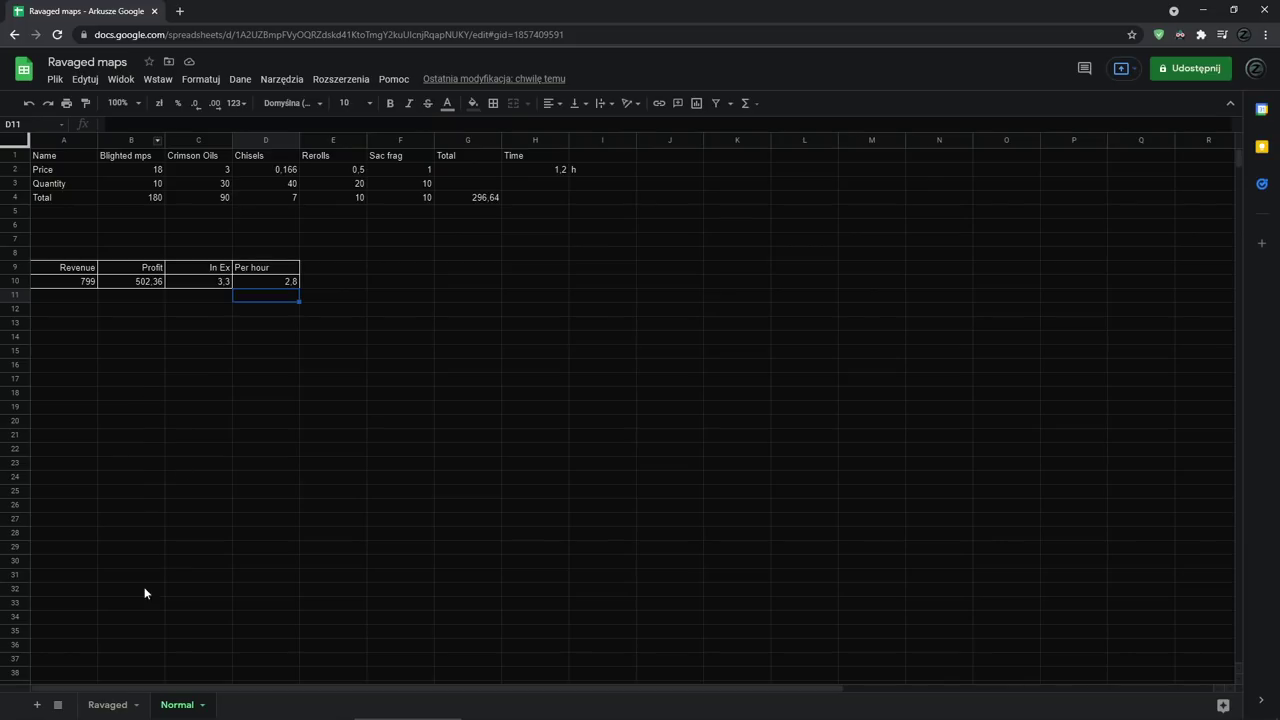
click(113, 706)
click(266, 271)
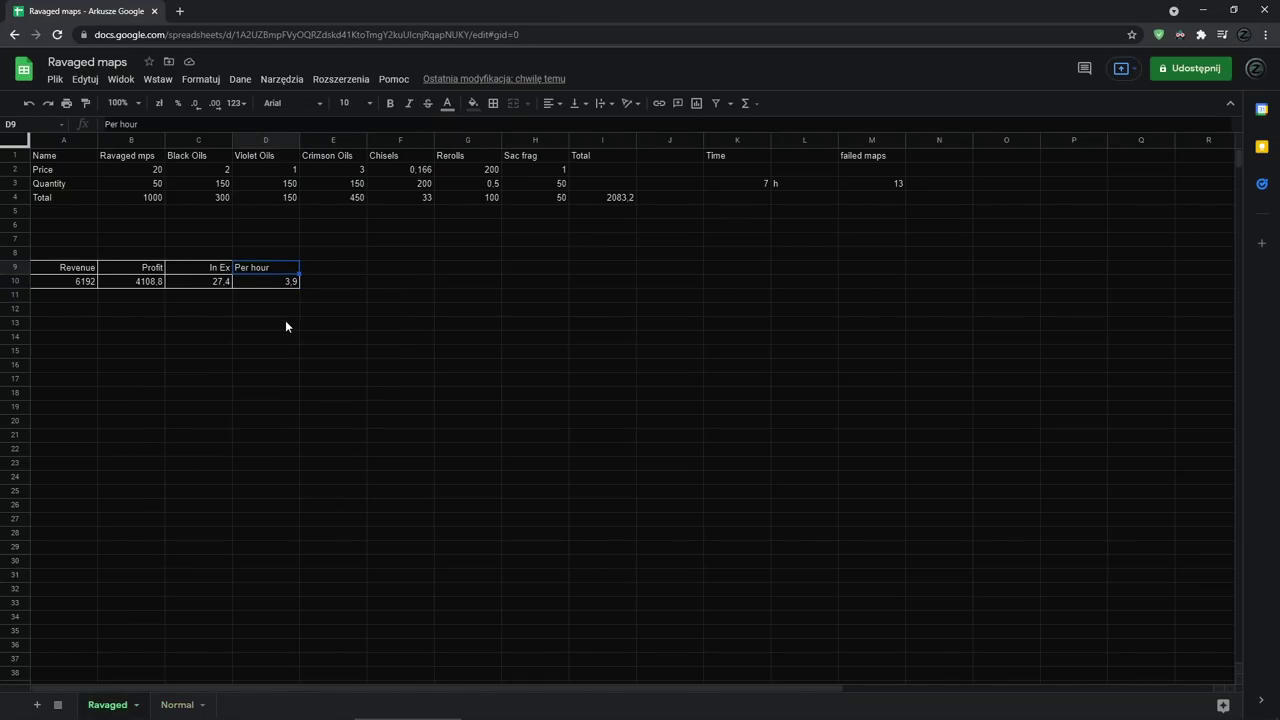
click(263, 284)
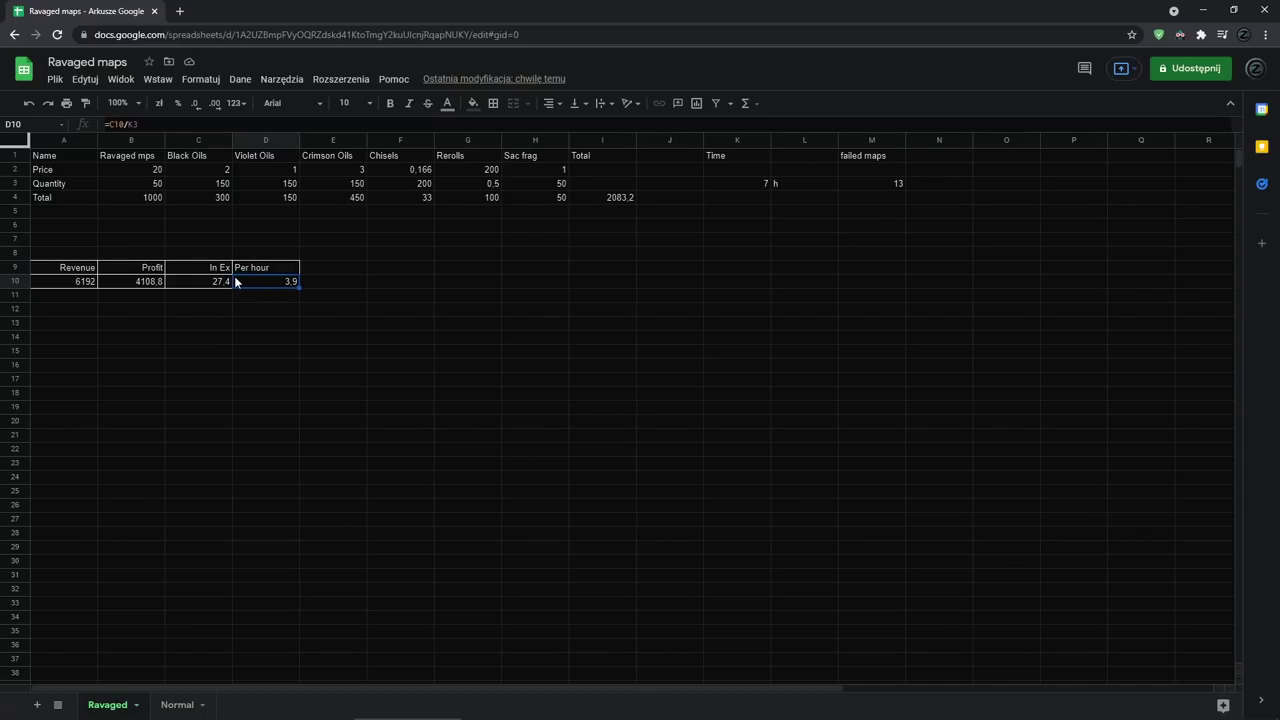
click(84, 221)
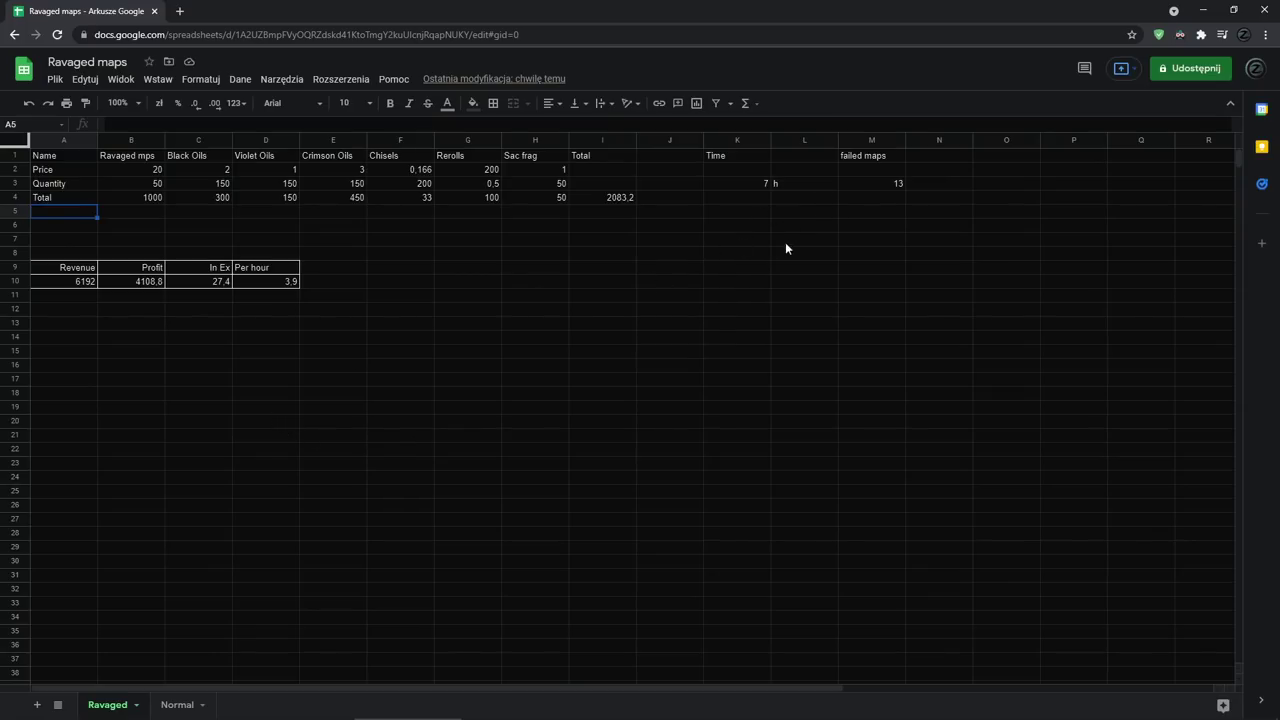
click(311, 270)
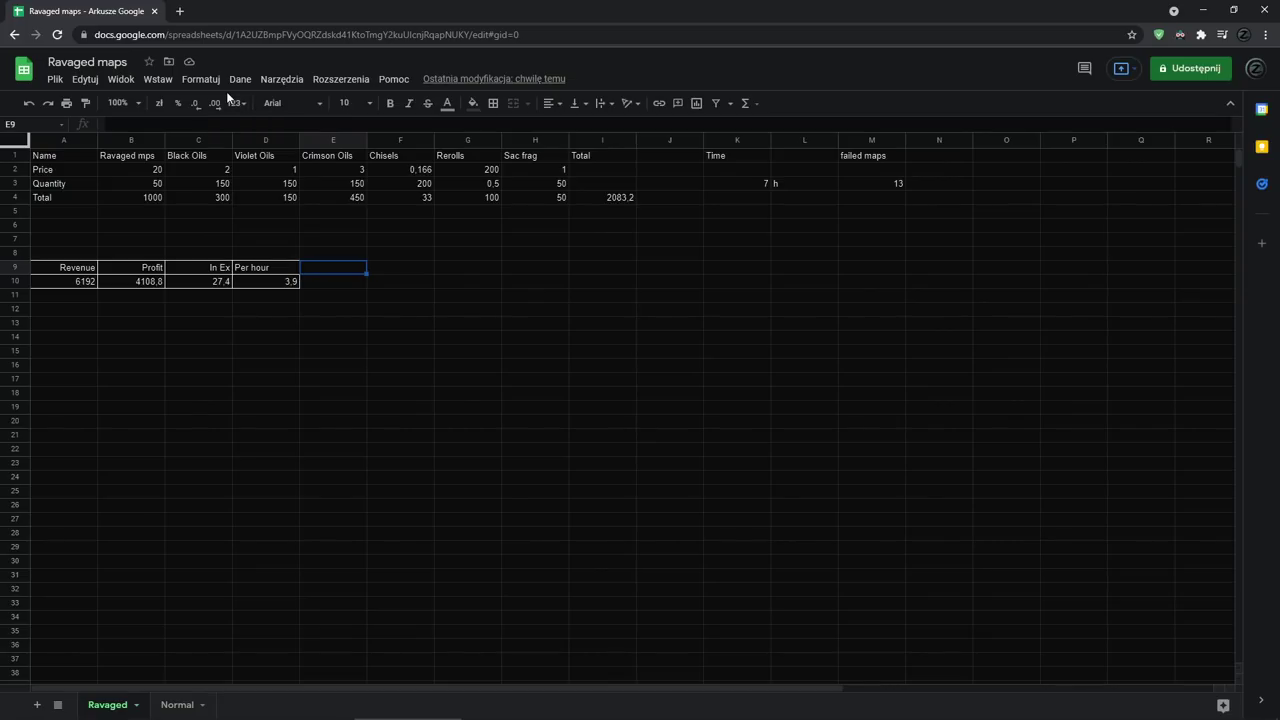
Switch to the game, close its open windows and reopen the stash beside the inventory.
key(alt+Tab)
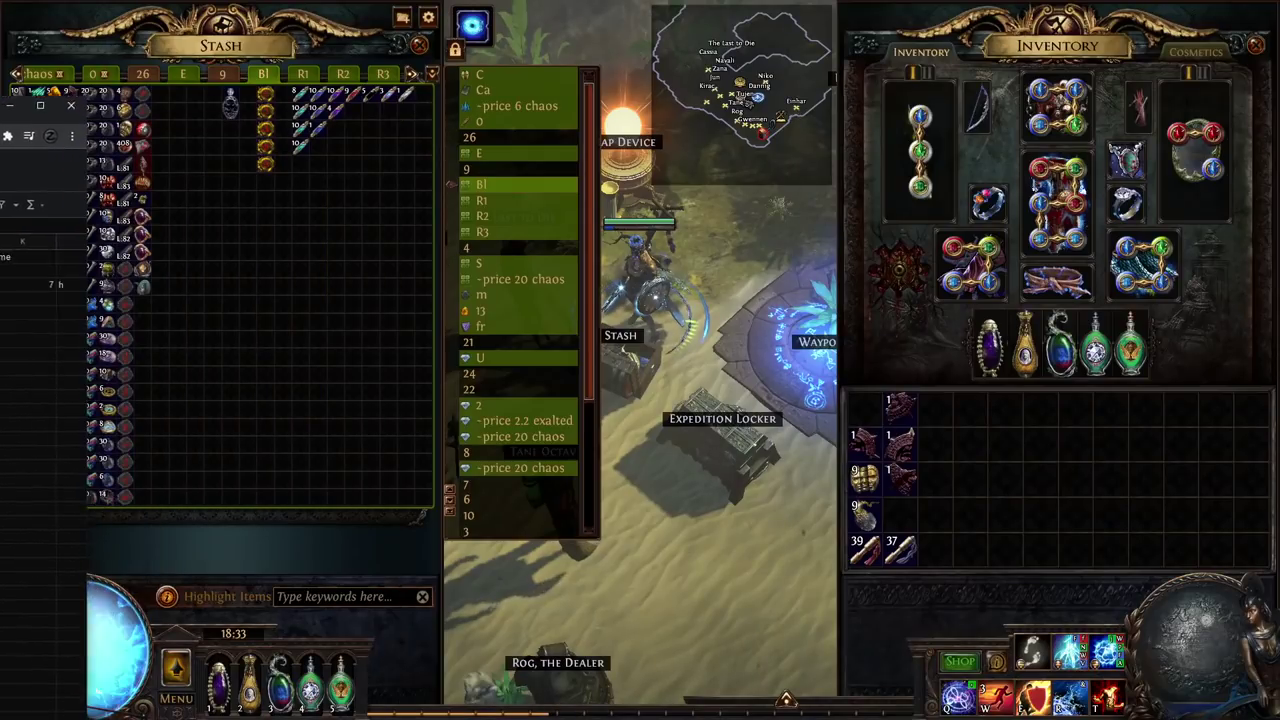
key(Escape)
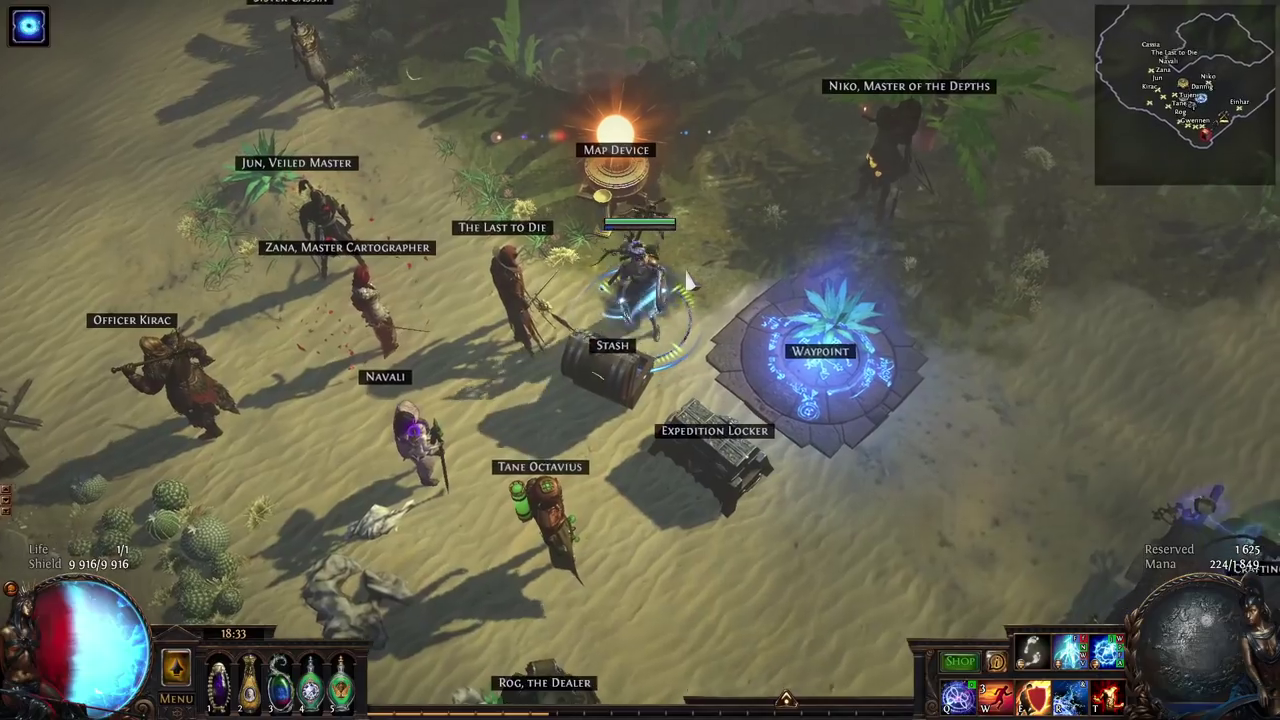
key(i)
click(385, 363)
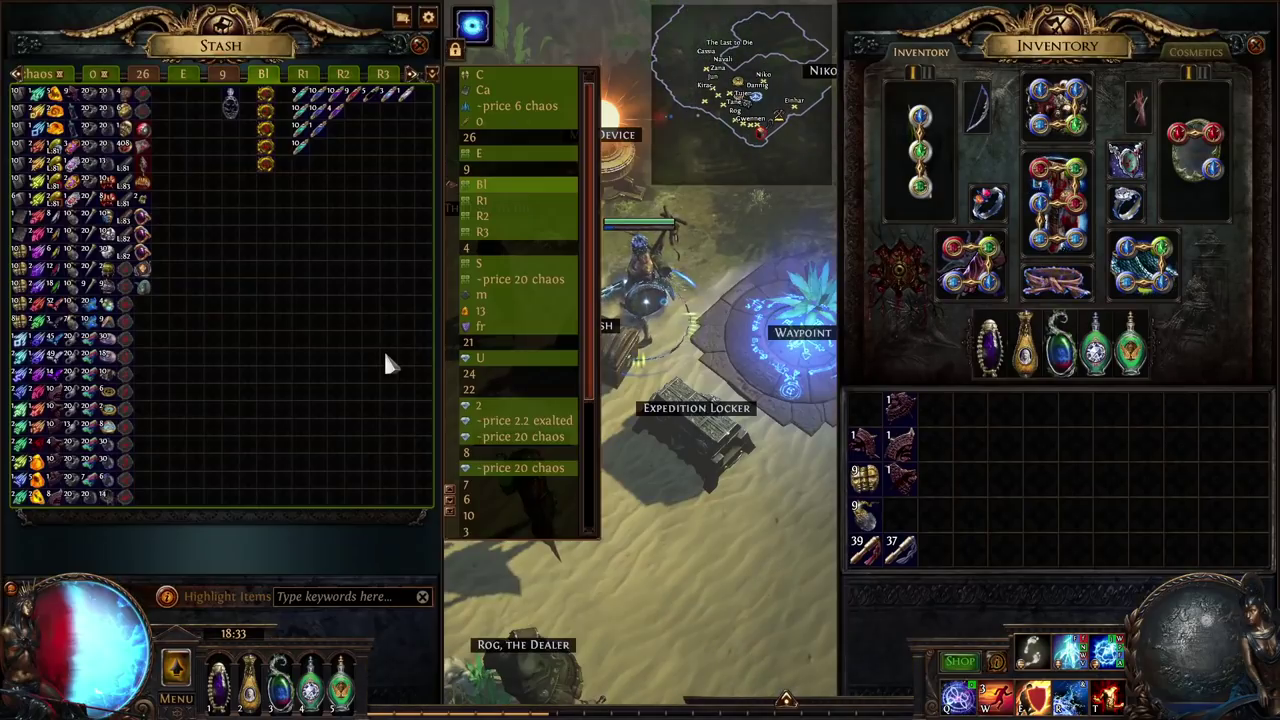